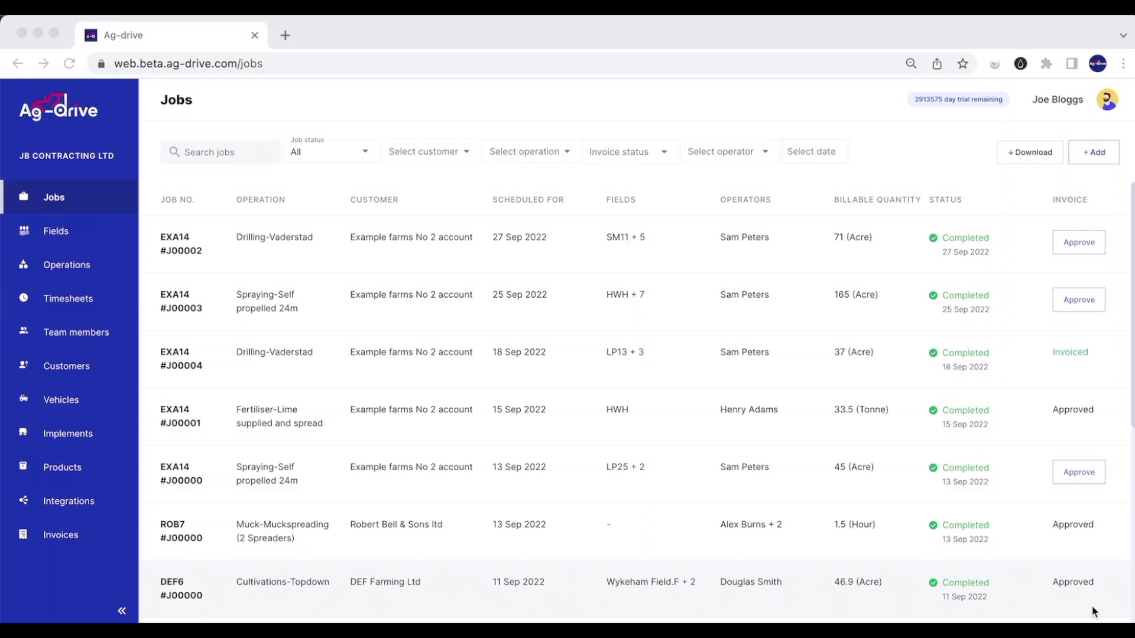
Look through the Jobs list filters for customer, operation, invoice status, operator and date range.
click(264, 204)
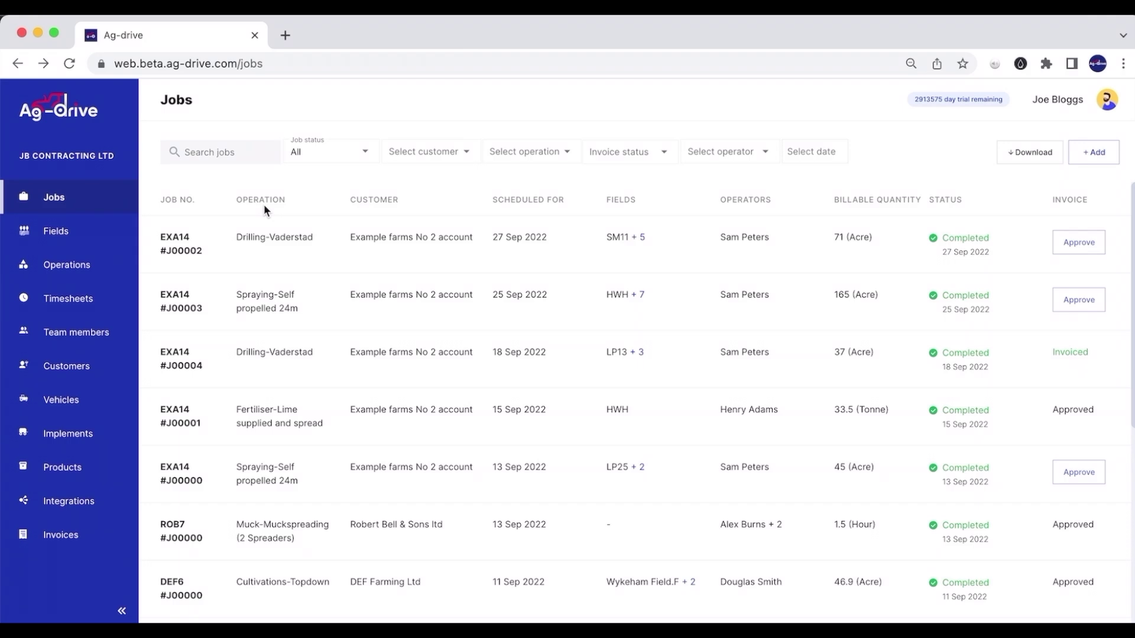
click(428, 155)
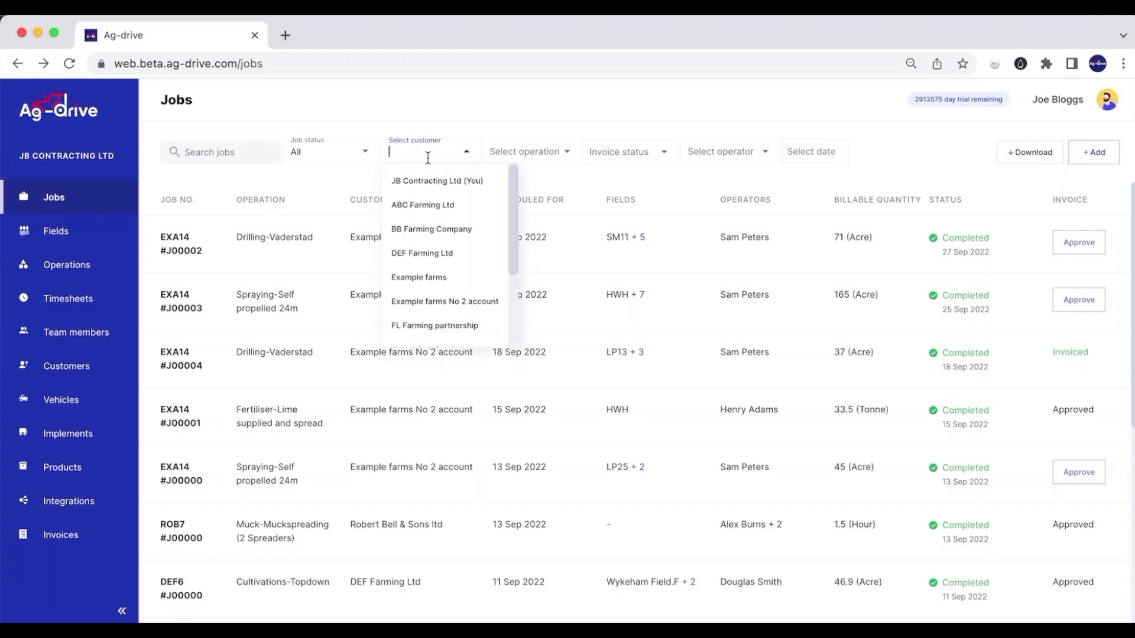
click(557, 152)
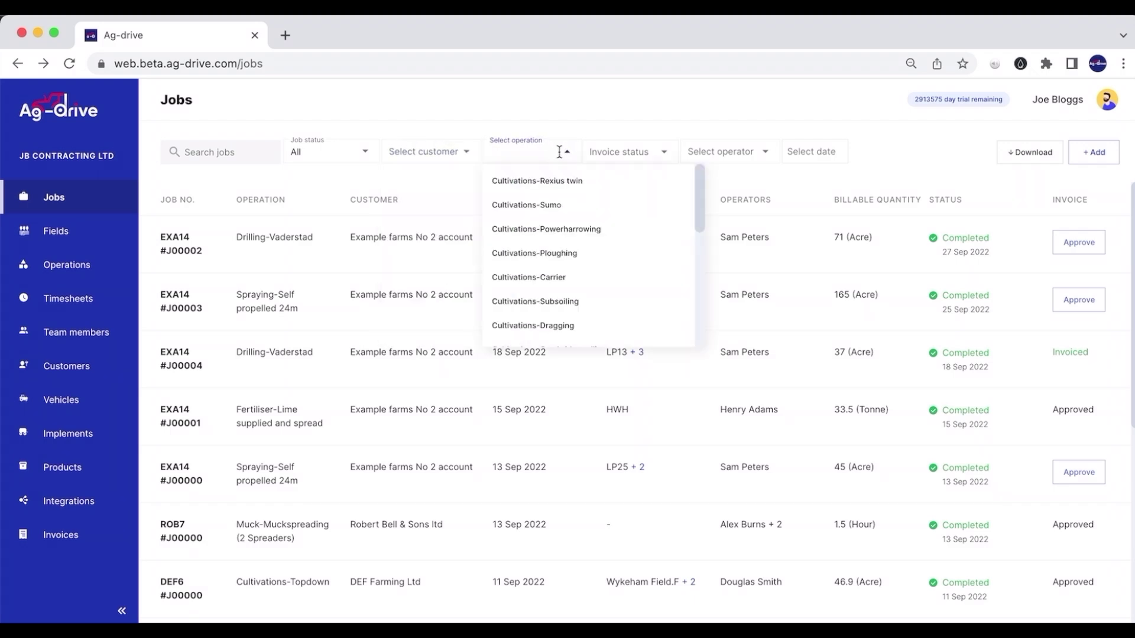
click(651, 152)
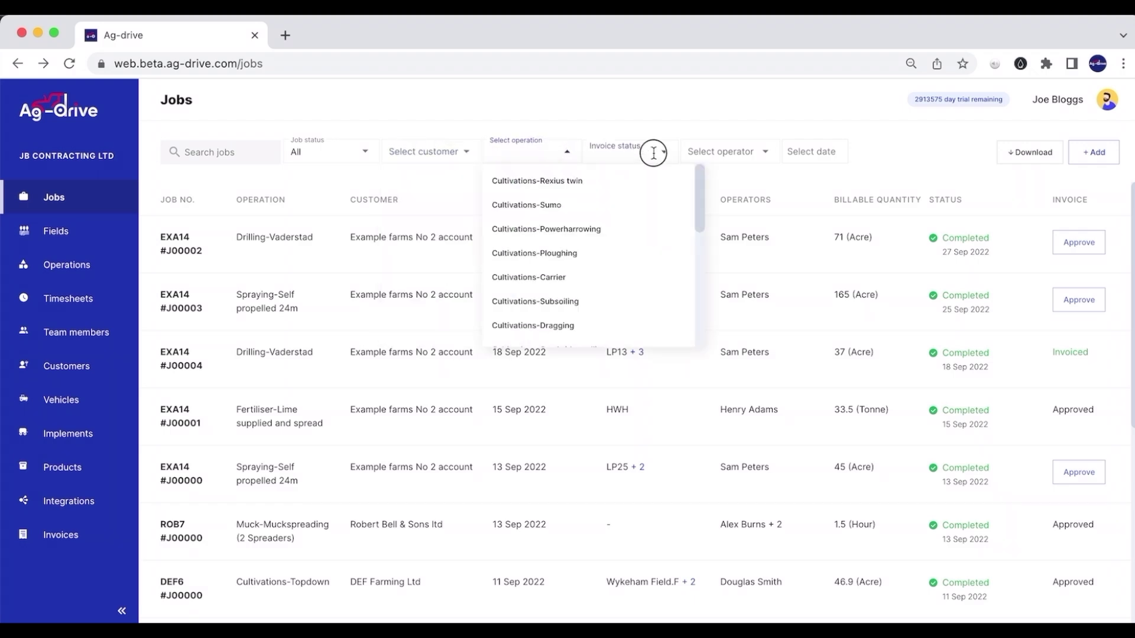
click(744, 153)
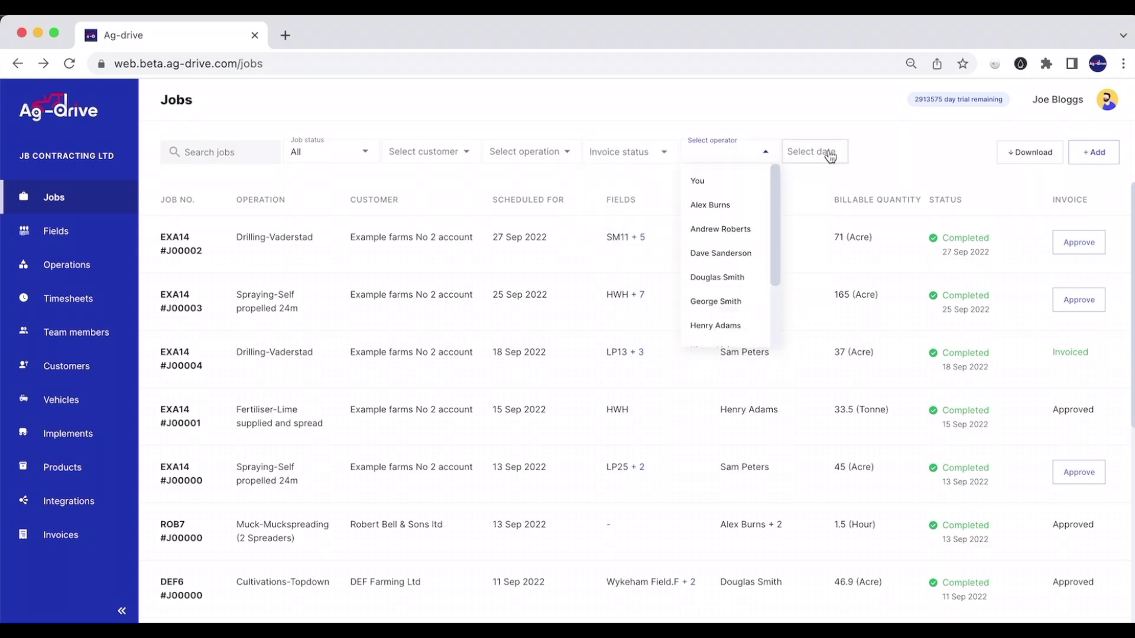
click(830, 153)
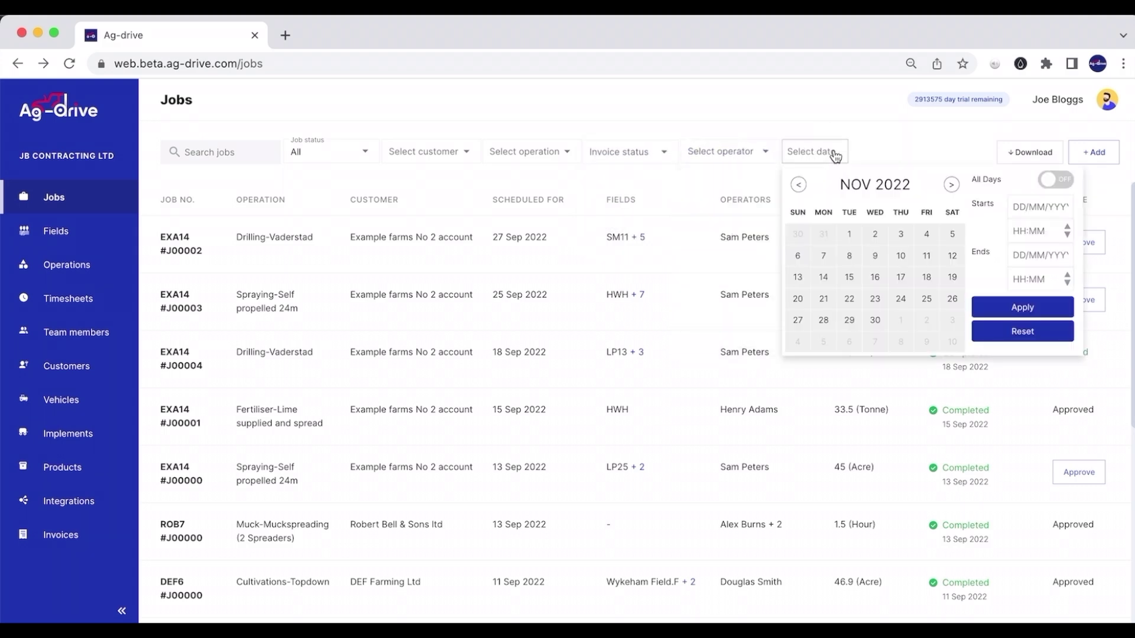
click(823, 156)
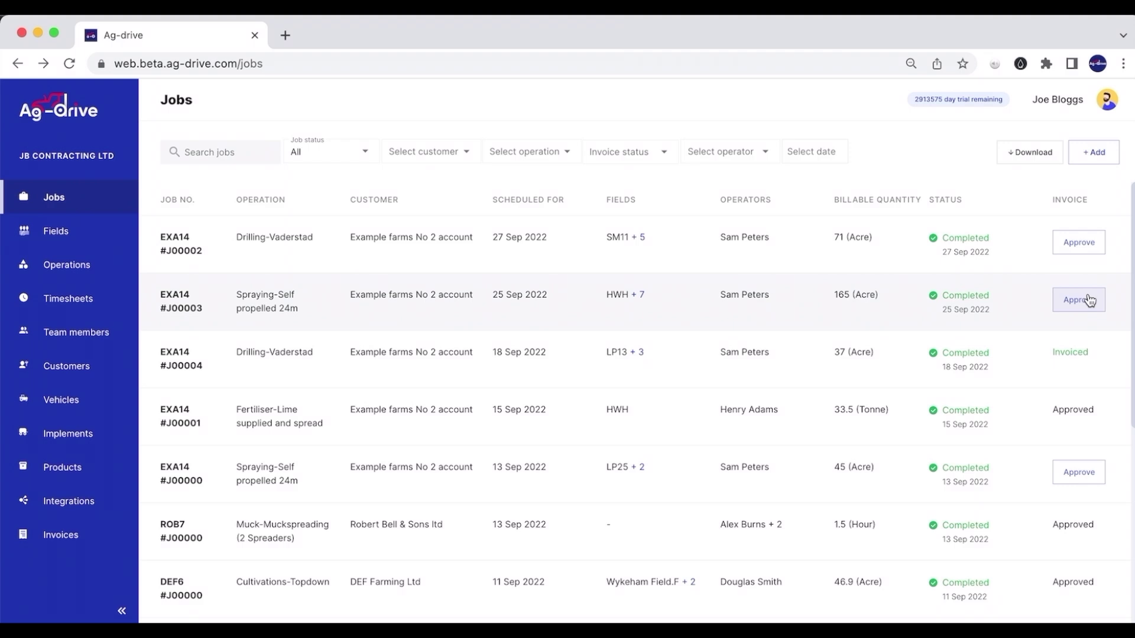
Open job EXA14 #J00000 and review its 13-09-2022 self-propelled 24m spraying details and field coverage.
scroll(1078, 561, down, 1)
scroll(1075, 543, down, 1)
scroll(1074, 532, up, 2)
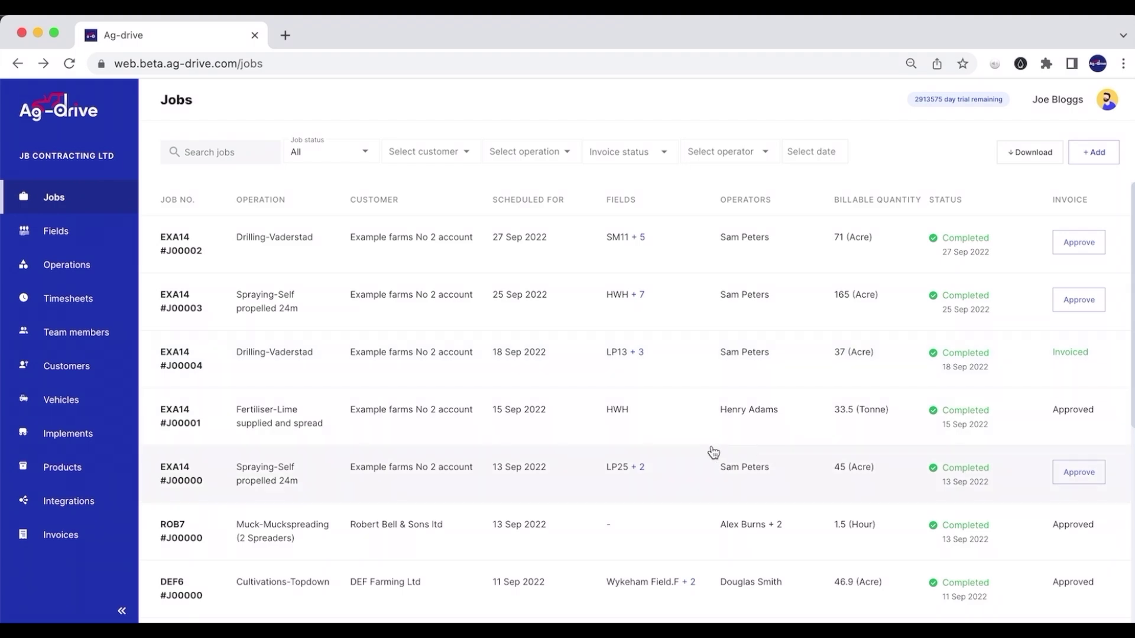
click(799, 488)
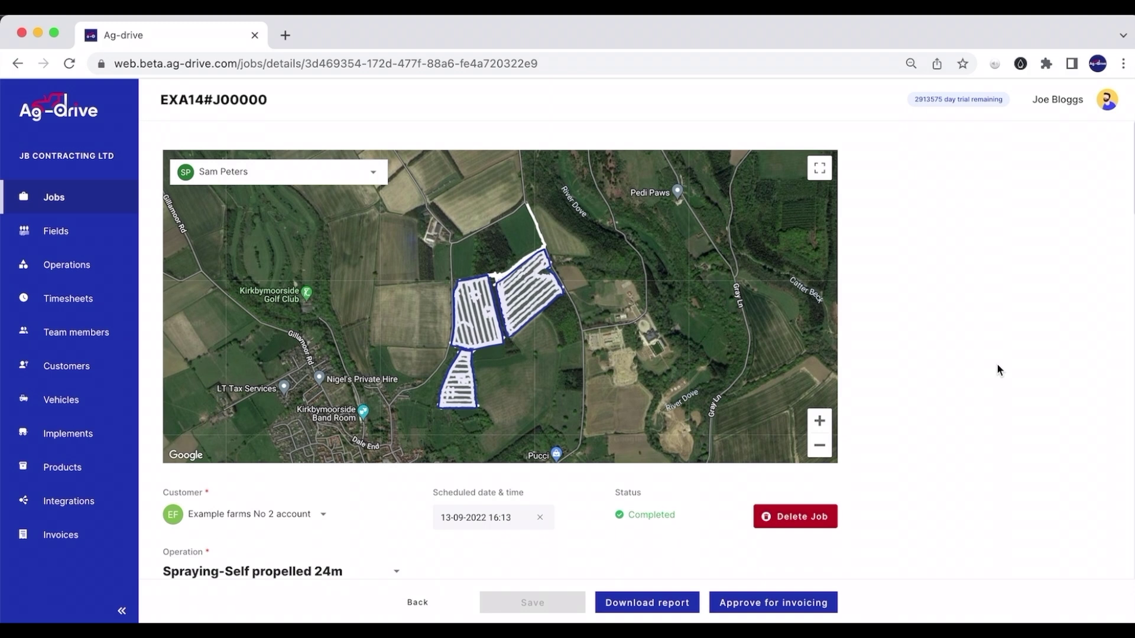
scroll(996, 365, down, 2)
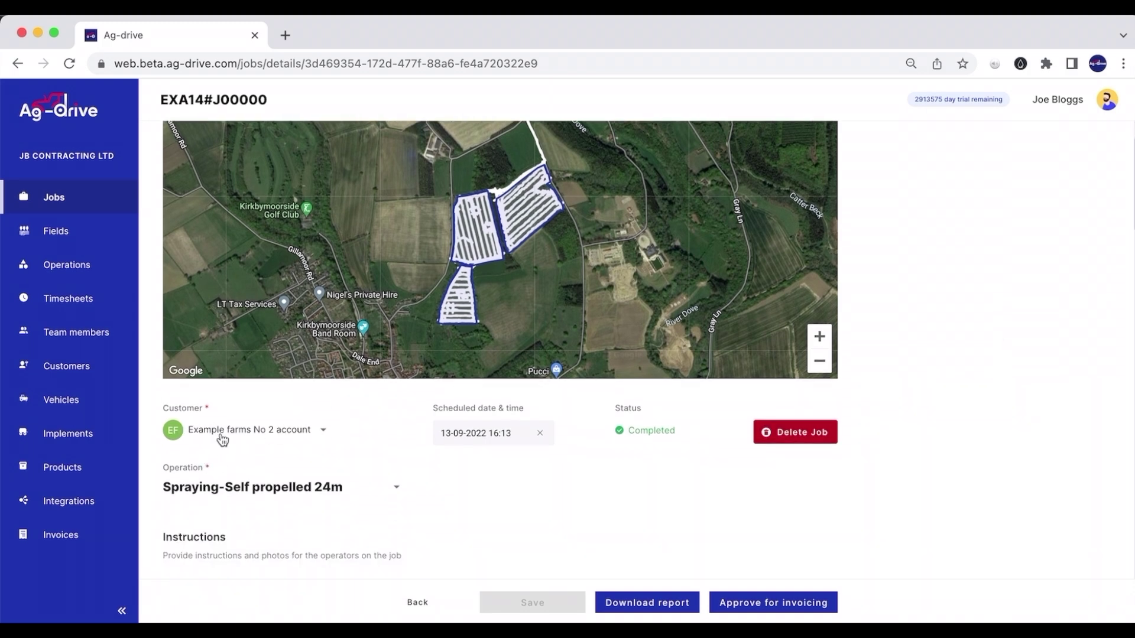
scroll(539, 444, down, 2)
scroll(541, 444, down, 1)
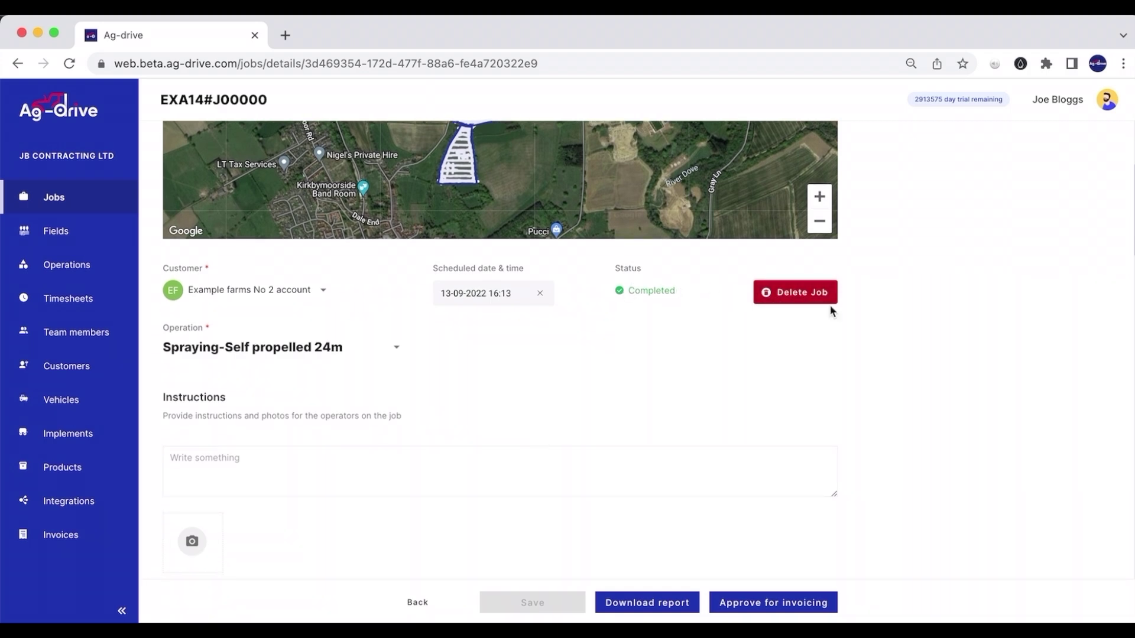
scroll(388, 410, down, 1)
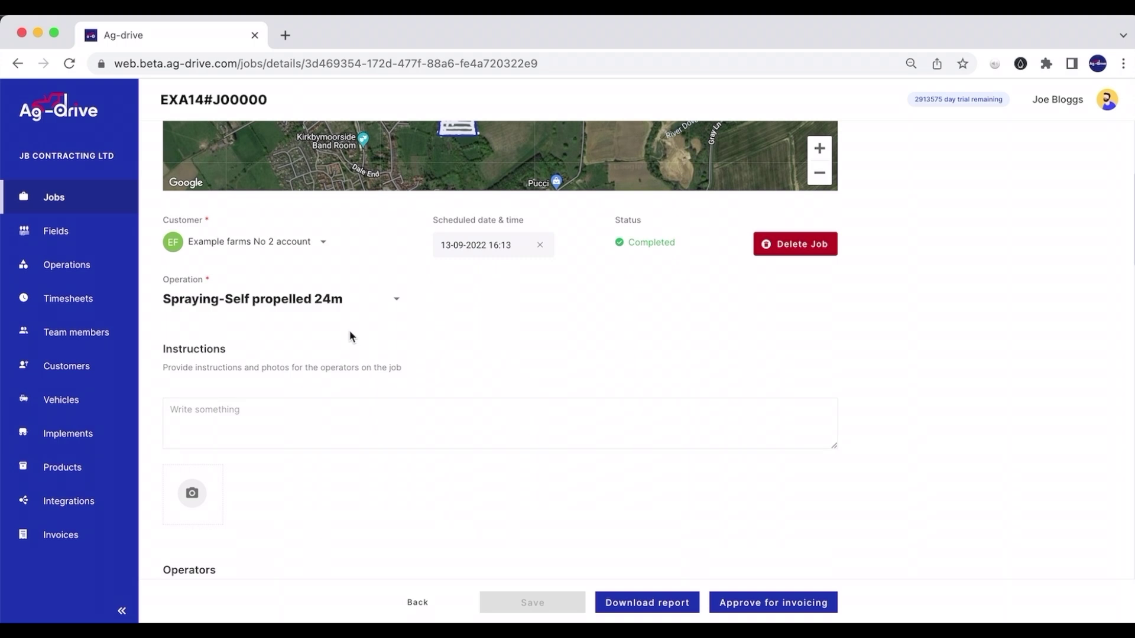
scroll(466, 364, down, 5)
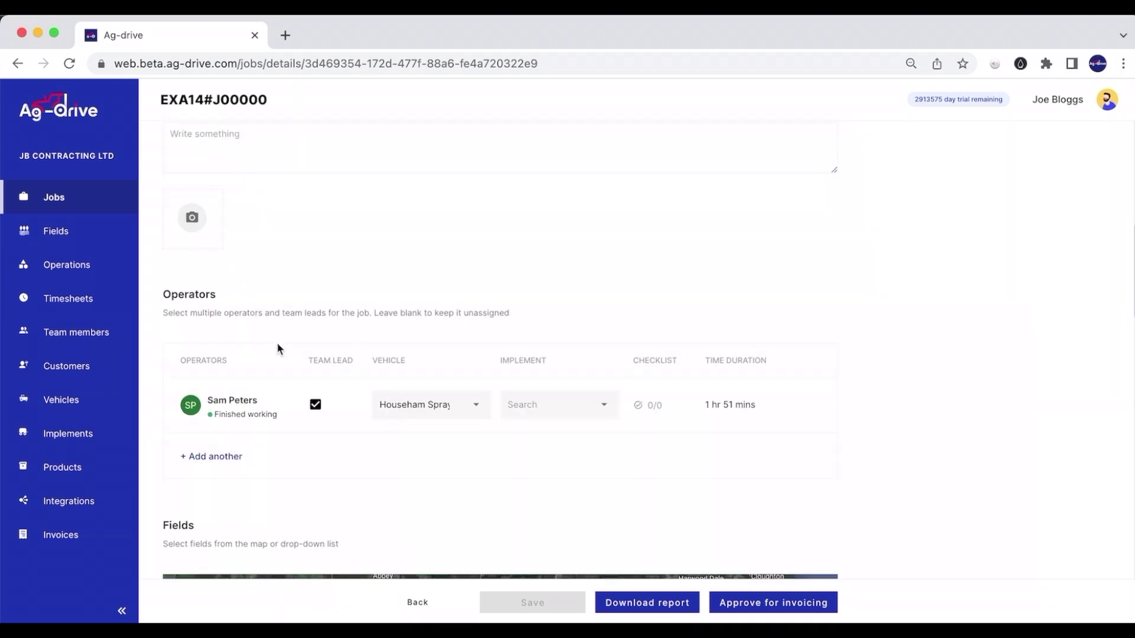
scroll(278, 349, down, 1)
scroll(499, 390, down, 3)
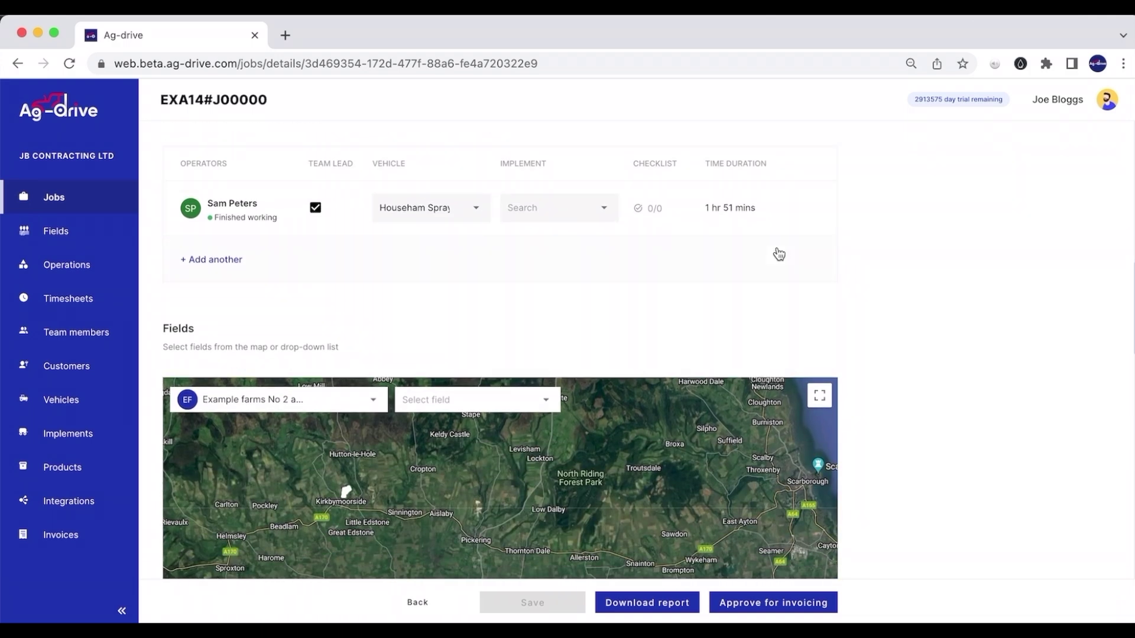
scroll(833, 378, down, 2)
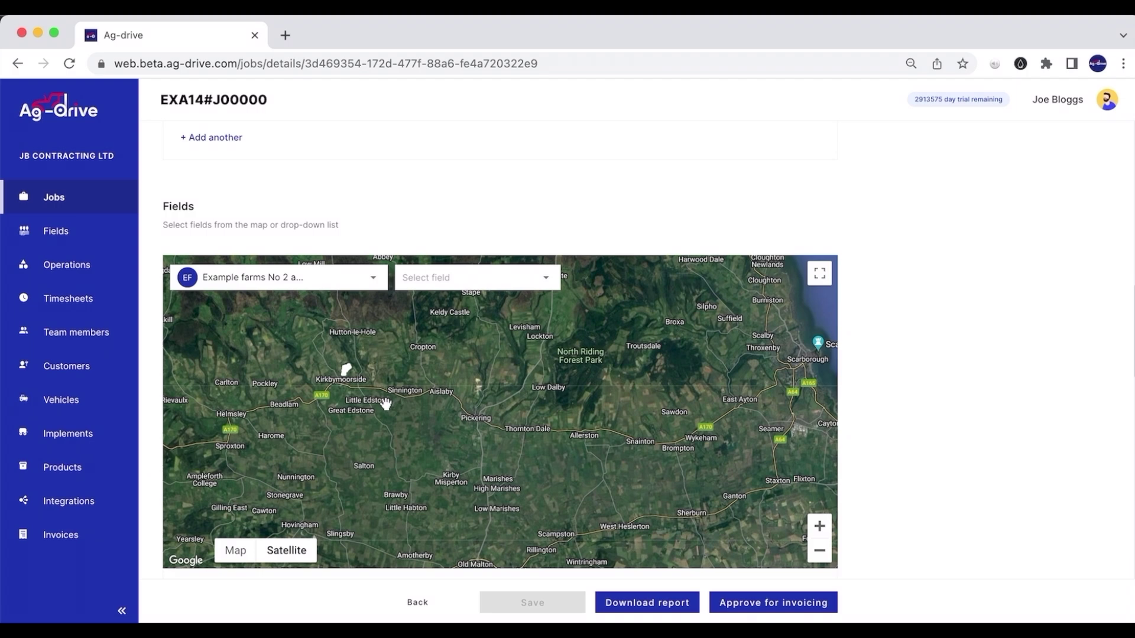
scroll(893, 469, down, 5)
scroll(874, 469, down, 2)
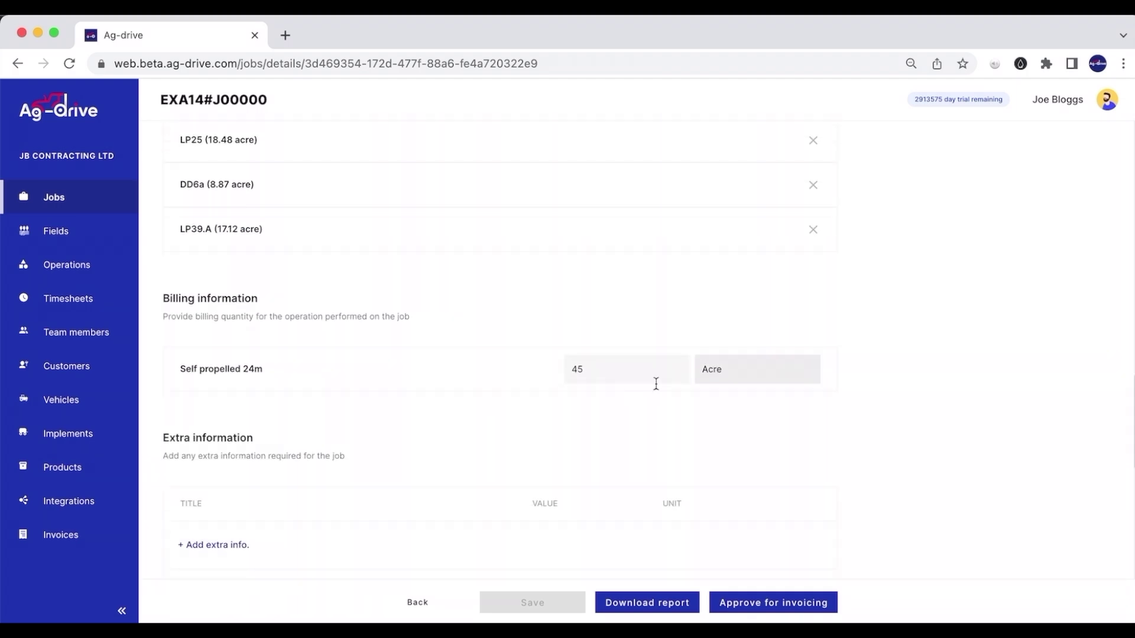
scroll(654, 383, down, 2)
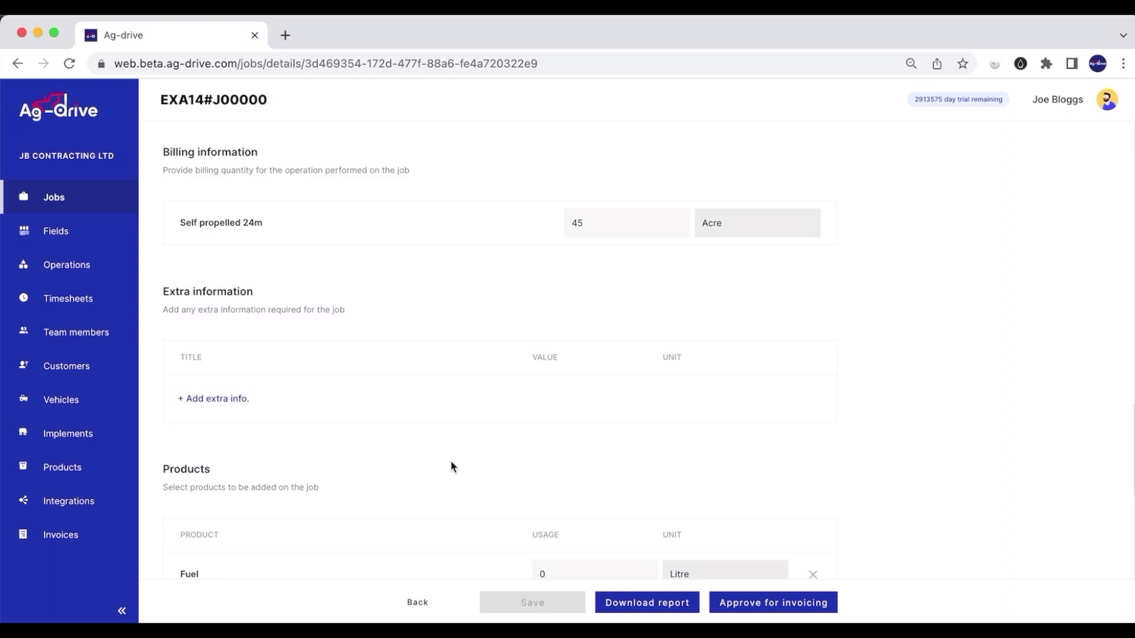
scroll(450, 467, down, 5)
scroll(452, 467, down, 3)
scroll(451, 467, down, 2)
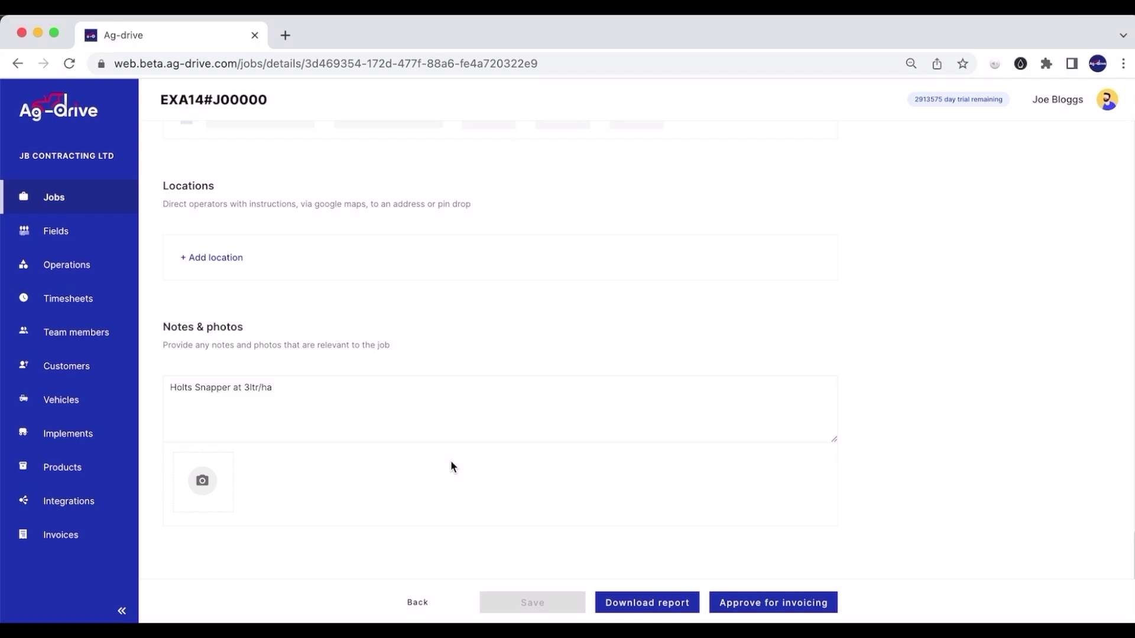
scroll(451, 464, up, 15)
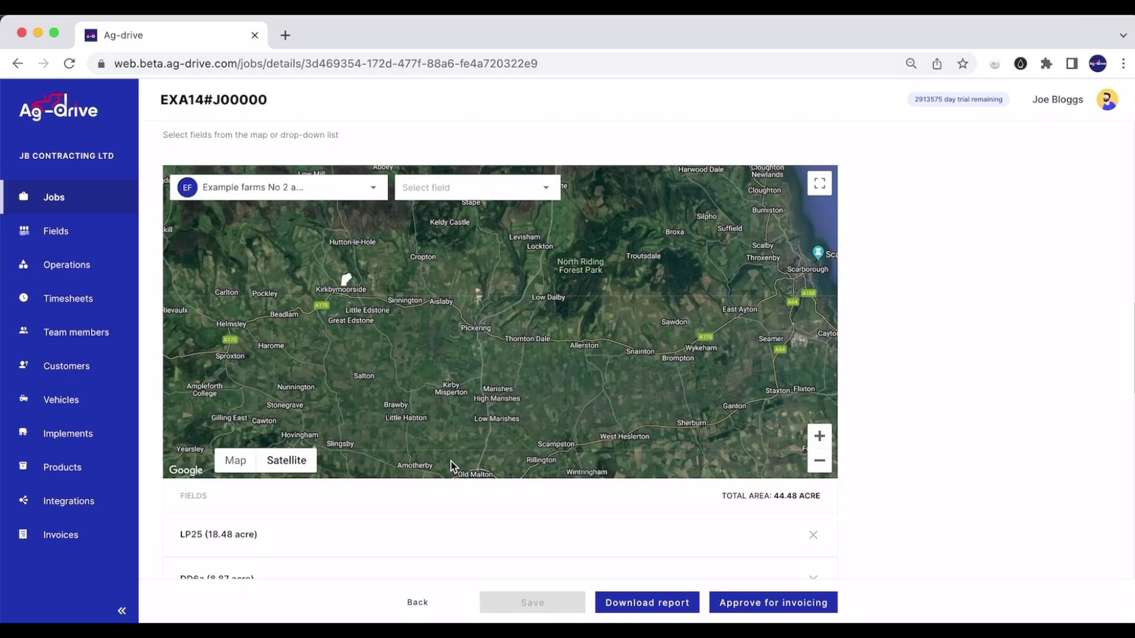
scroll(451, 466, up, 5)
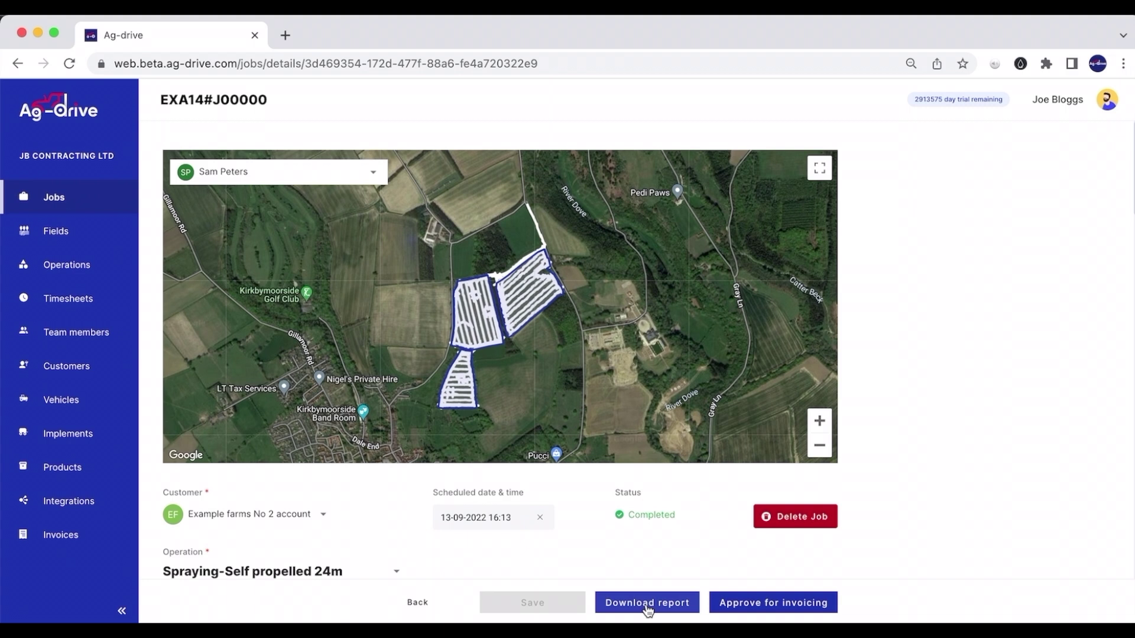
Mark job EXA14 #J00000 as Approved for invoicing, then go back to the Jobs list.
click(750, 602)
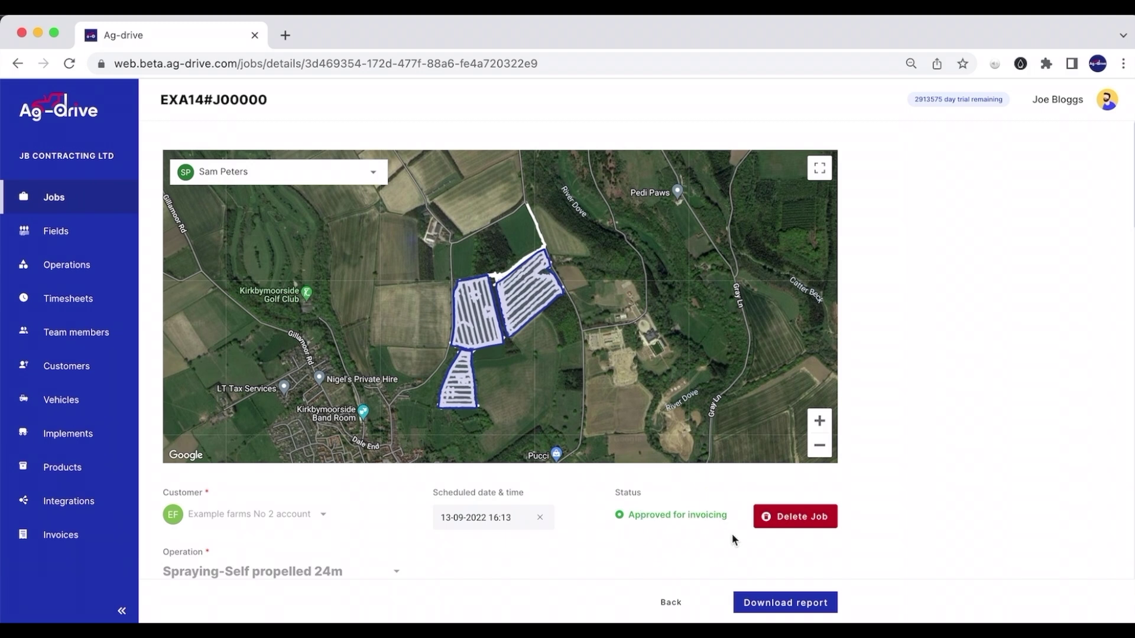
click(666, 604)
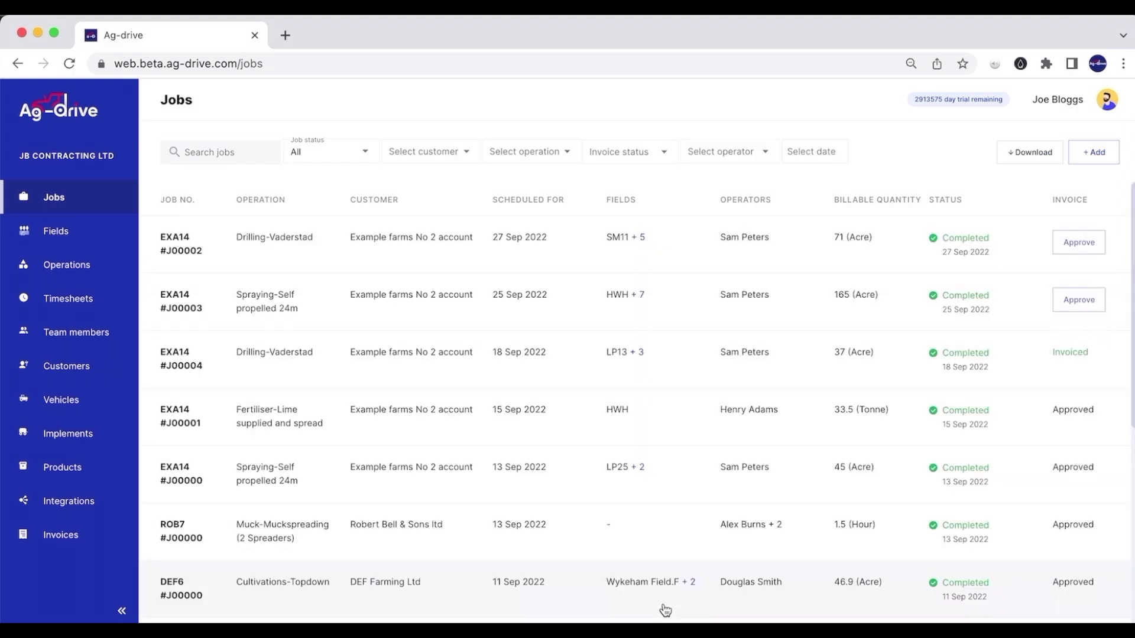
Switch from the Jobs list to the Invoices page, which reports no invoices found.
scroll(666, 610, down, 3)
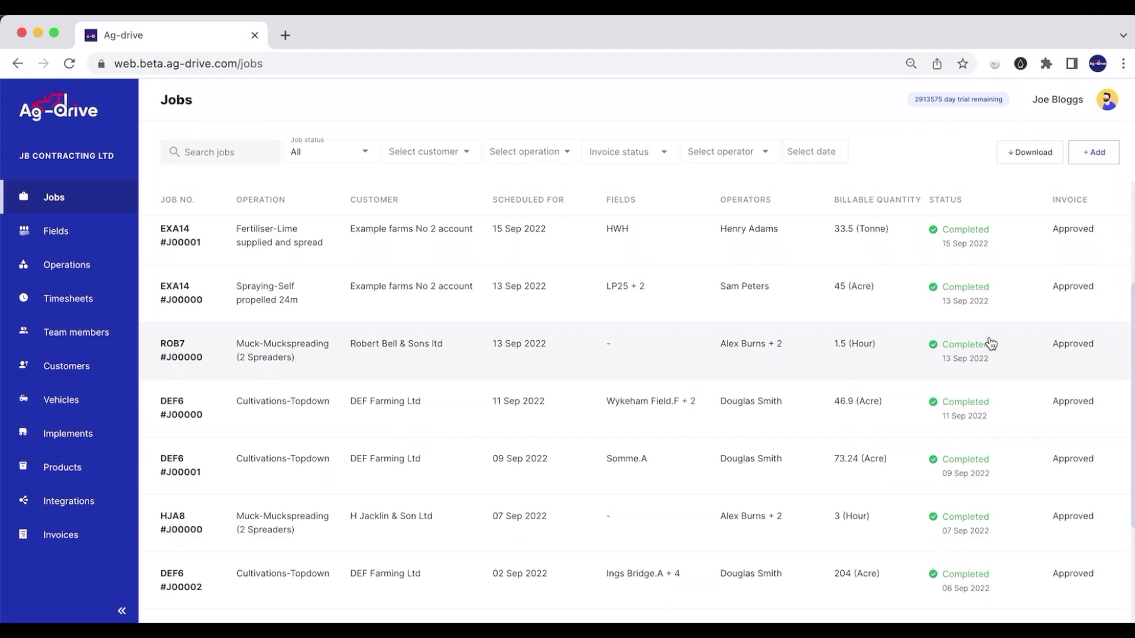
scroll(988, 343, up, 3)
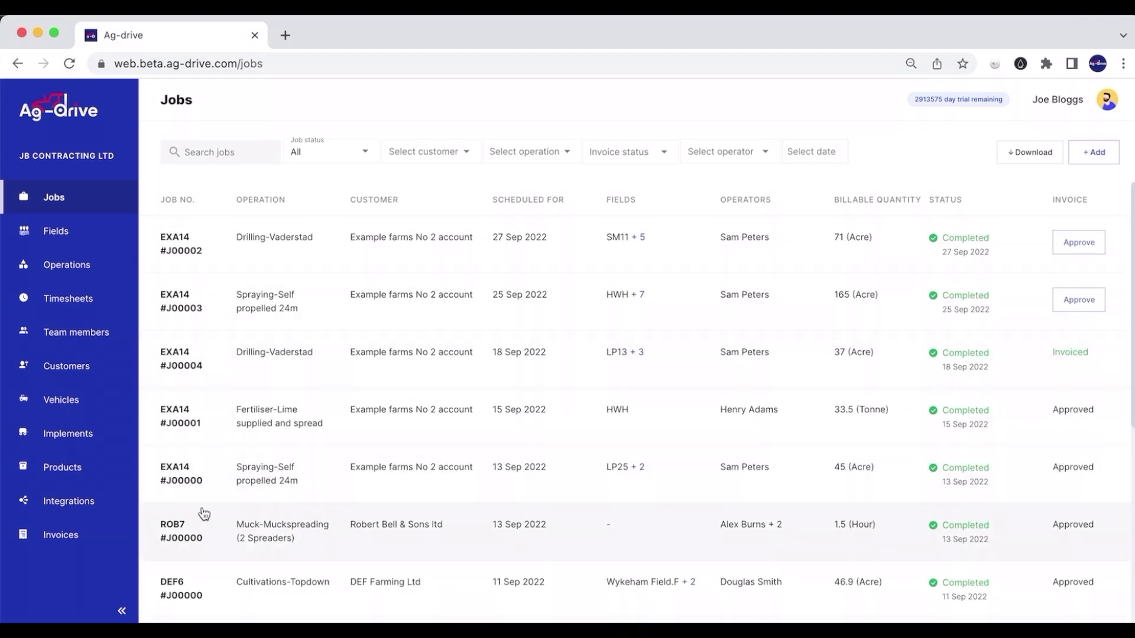
click(88, 536)
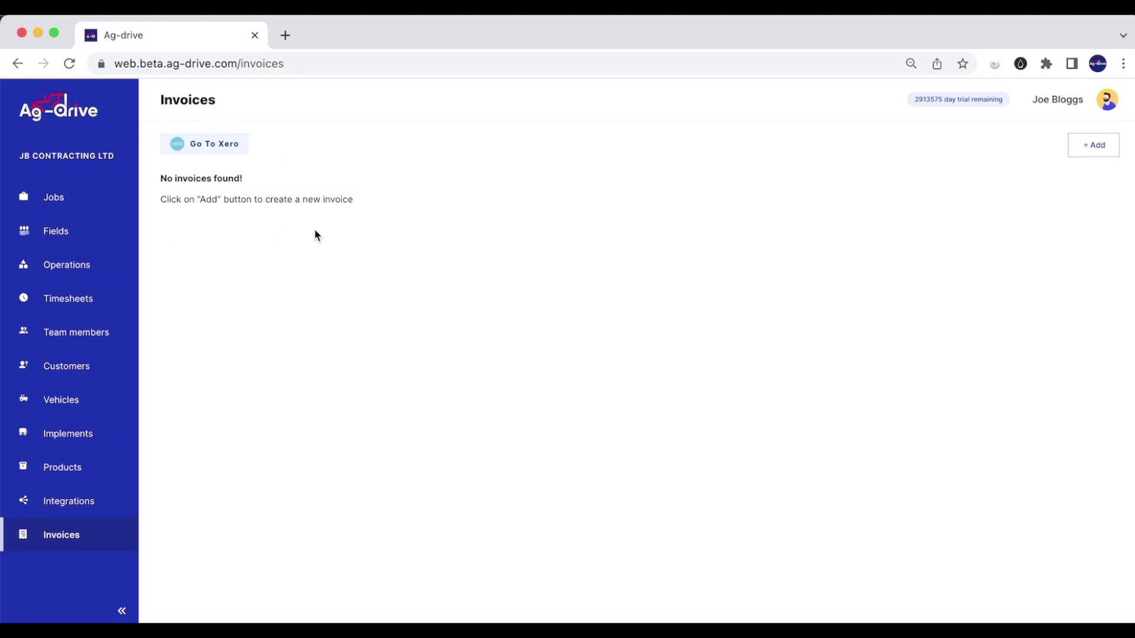
Start a new invoice with DEF6 jobs #J00000, #J00001 and #J00002 selected, then preview it.
click(1110, 153)
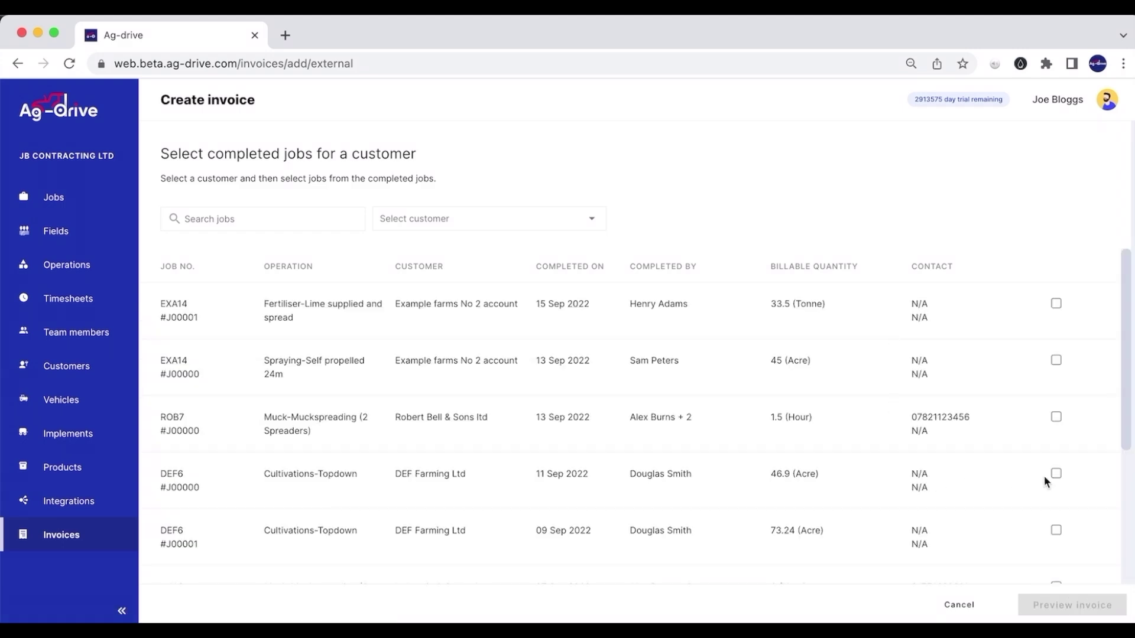
click(1056, 473)
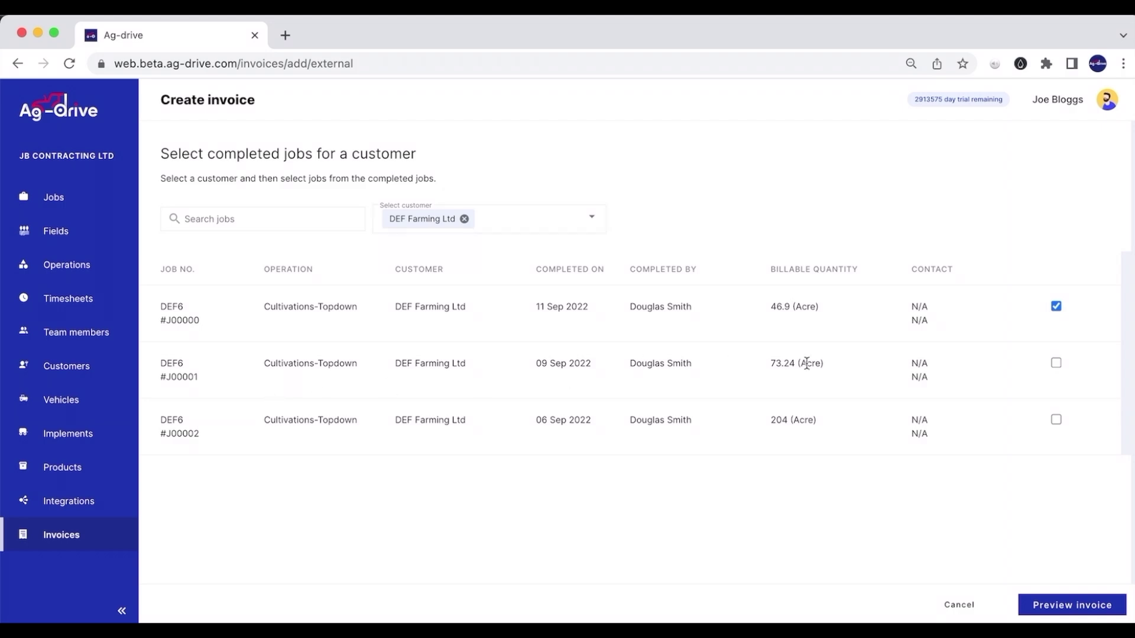
click(1055, 361)
click(1056, 419)
click(1051, 609)
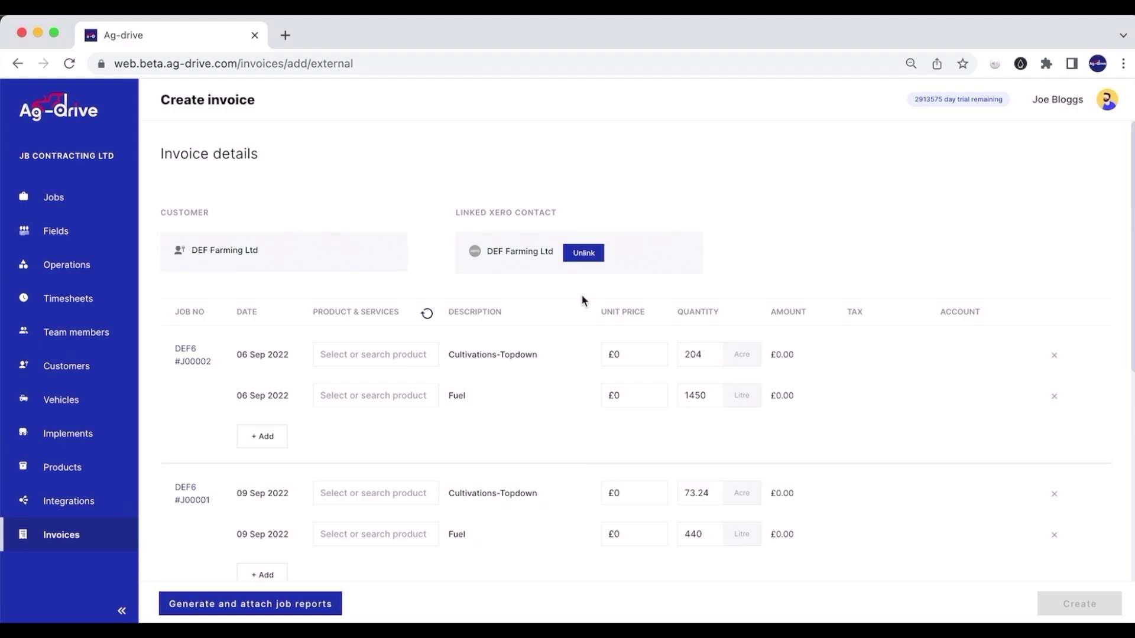
Give the first J00002 line Cultivations - Topdown: 204 acres at £26.5, 20% VAT.
click(415, 357)
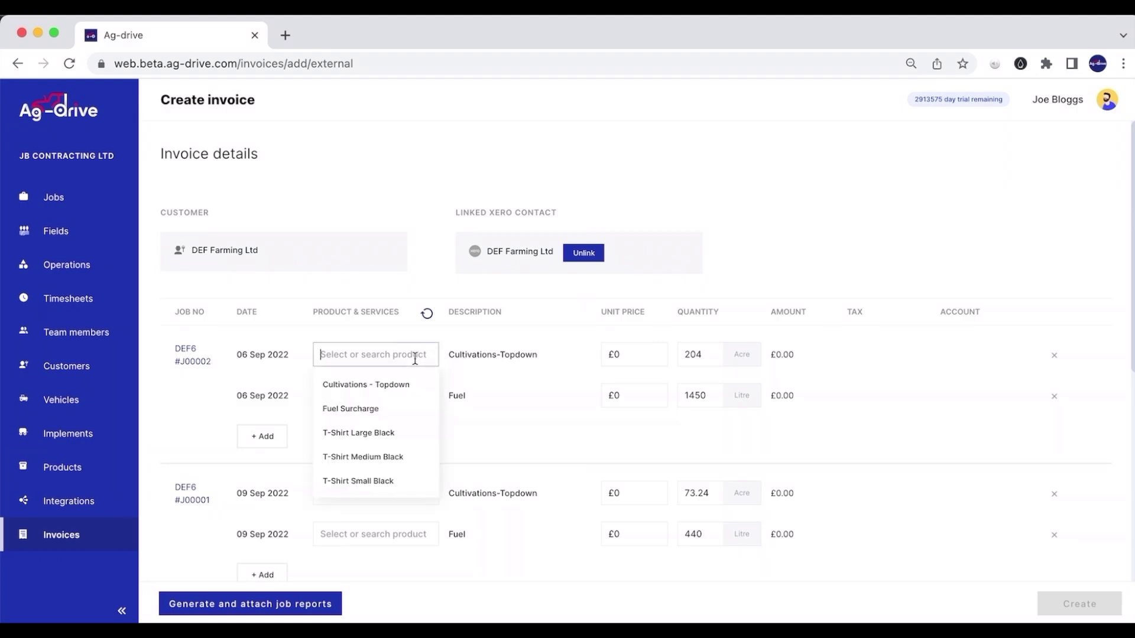
click(408, 390)
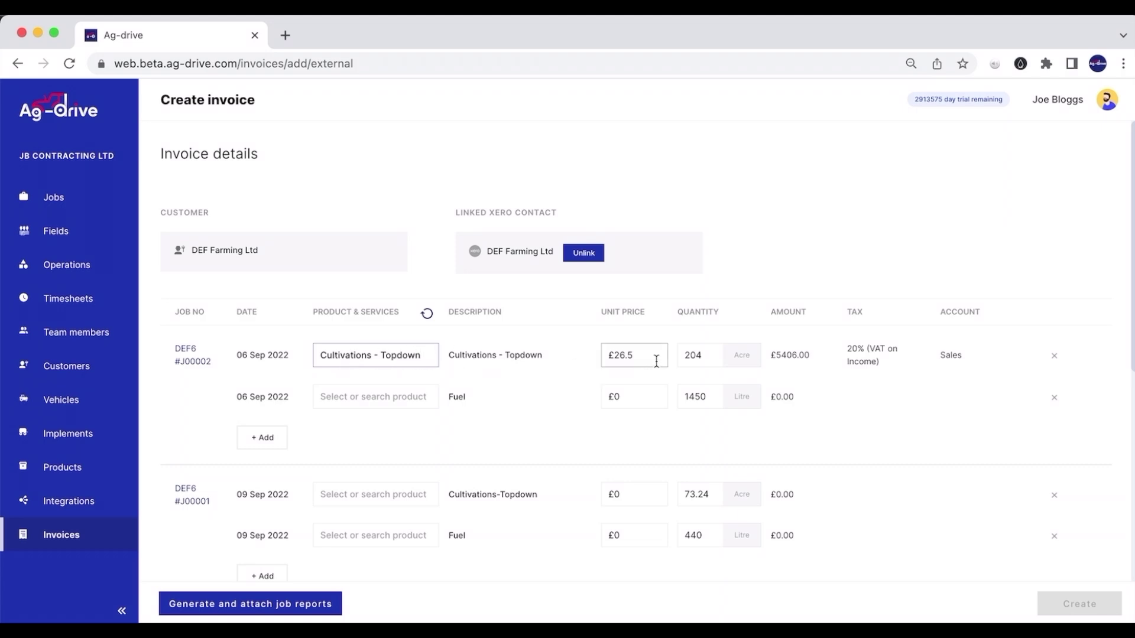
mouse_move(656, 361)
Delete J00002's Fuel line and add a blank product line beneath that job.
scroll(981, 402, down, 1)
scroll(1005, 390, down, 3)
click(1054, 336)
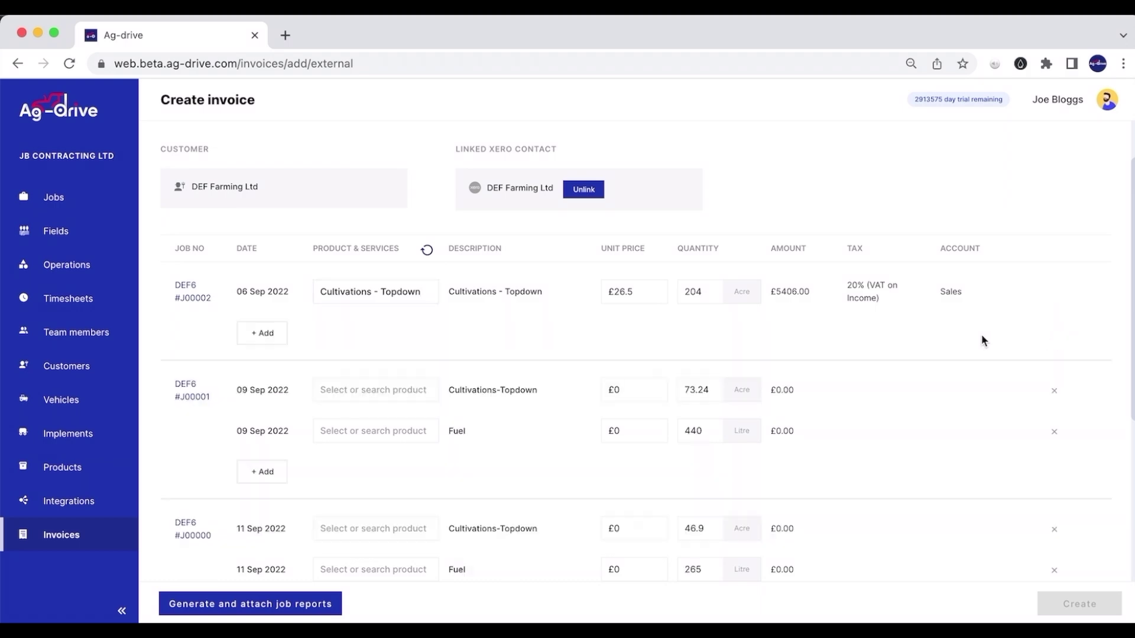
click(264, 347)
click(327, 368)
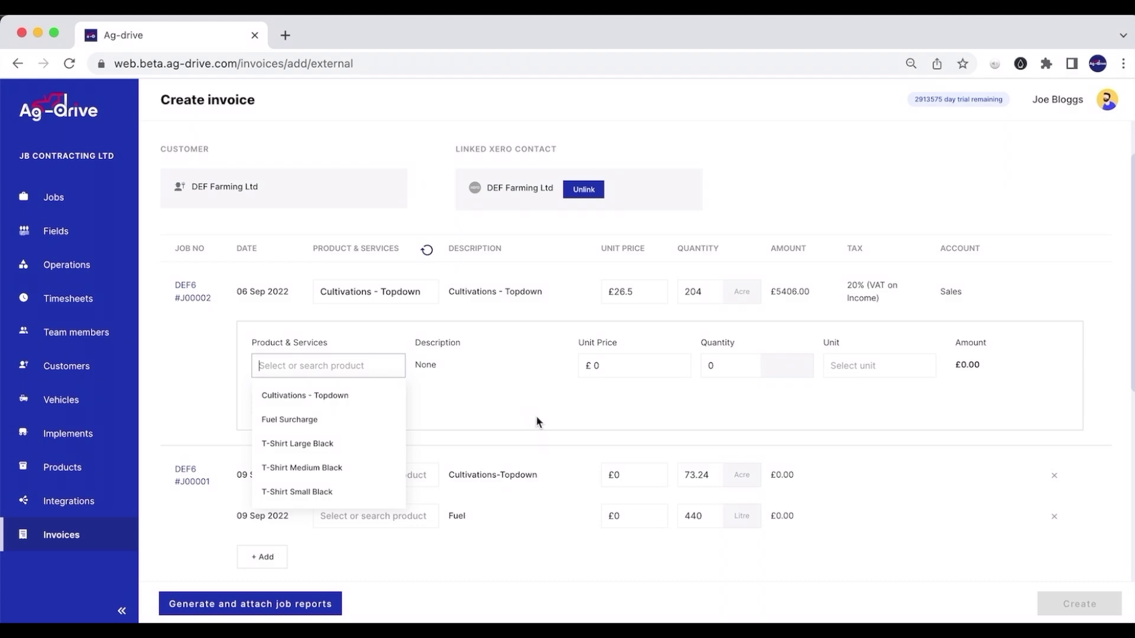
click(526, 443)
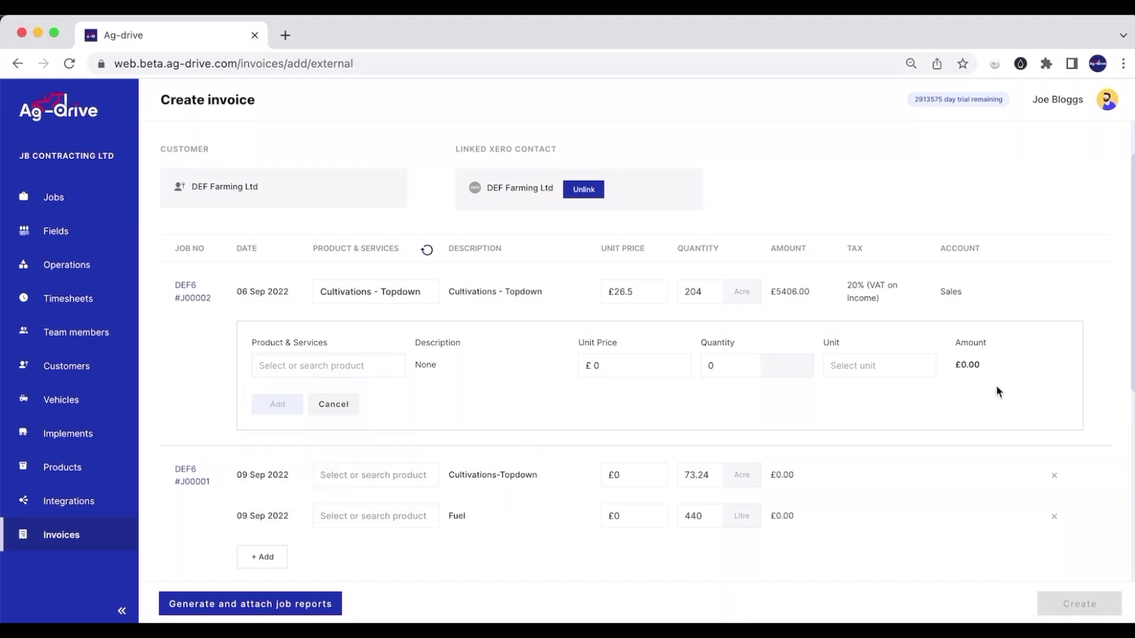
Discard the blank line and set J00001's products to Cultivations - Topdown and Fuel Surcharge.
click(358, 405)
scroll(468, 384, down, 2)
scroll(469, 384, down, 1)
click(372, 261)
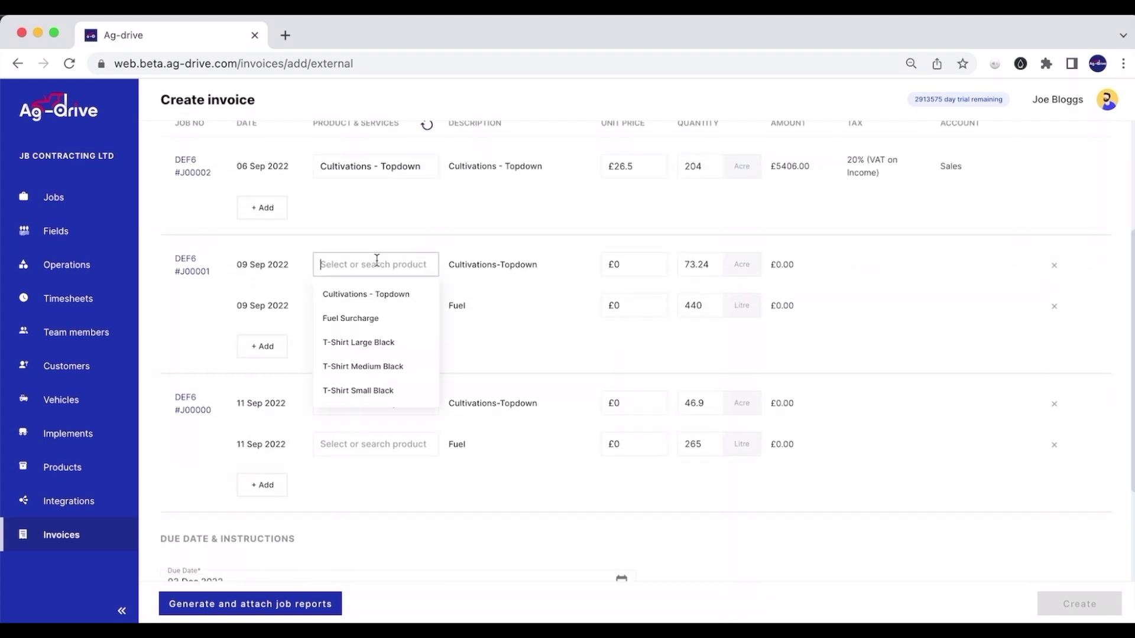
click(381, 297)
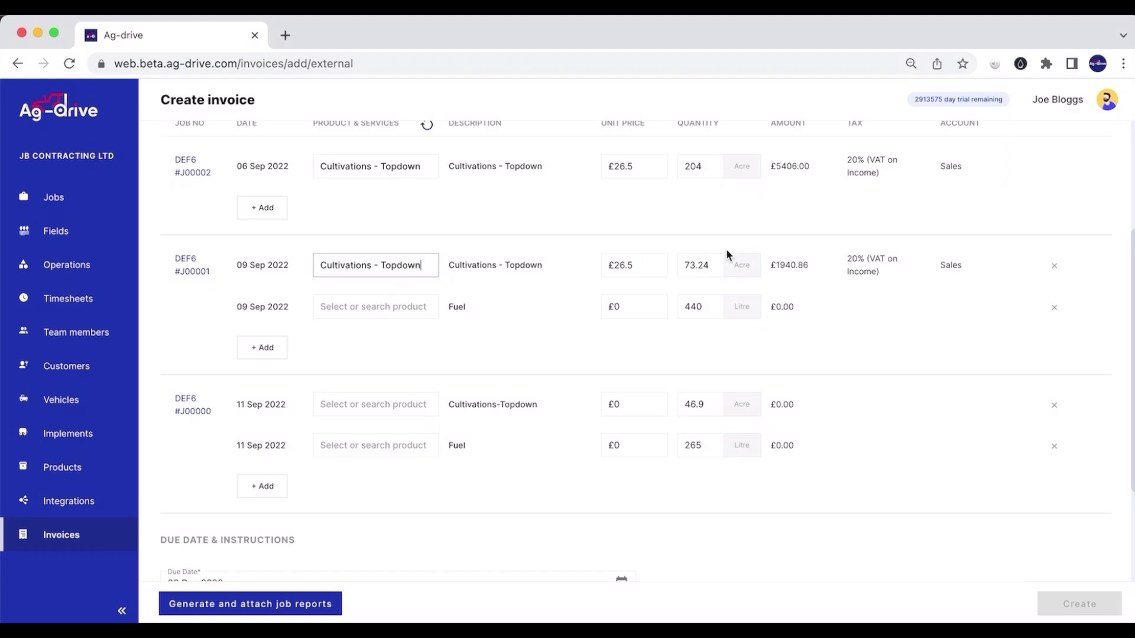
click(412, 315)
click(379, 358)
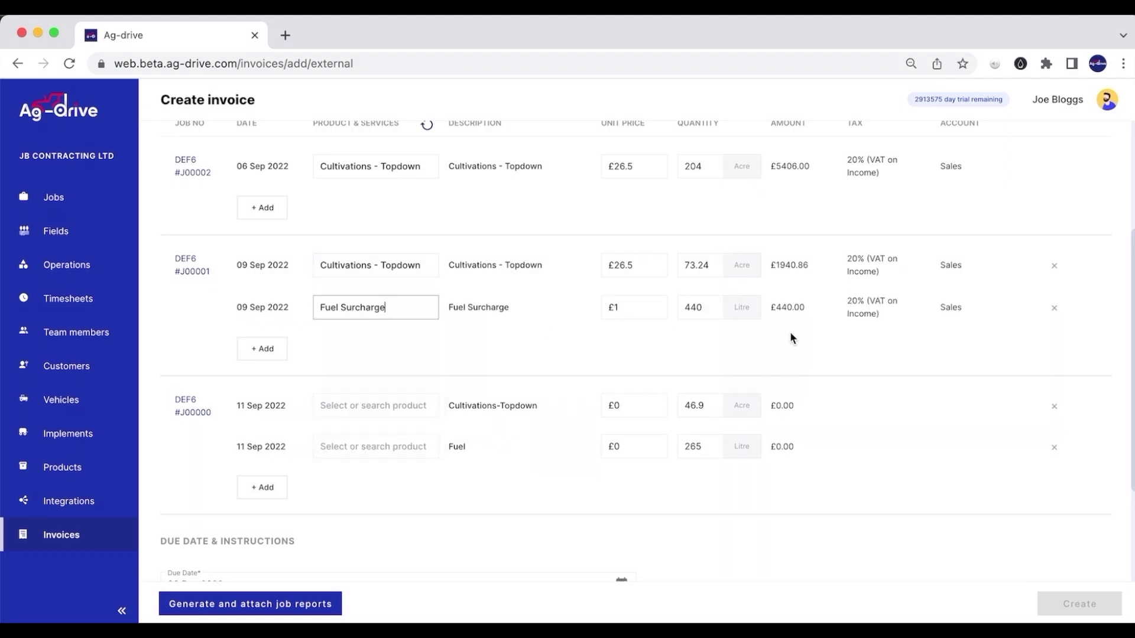
Set J00000's lines to Cultivations - Topdown and Fuel Surcharge.
click(378, 406)
click(381, 433)
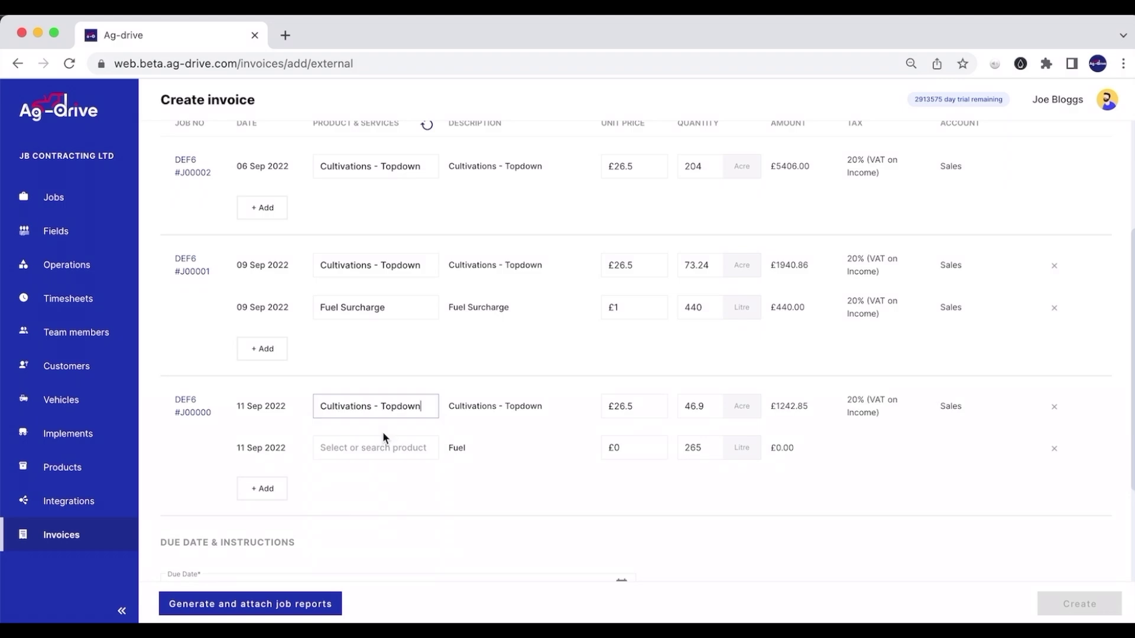
click(382, 446)
click(378, 499)
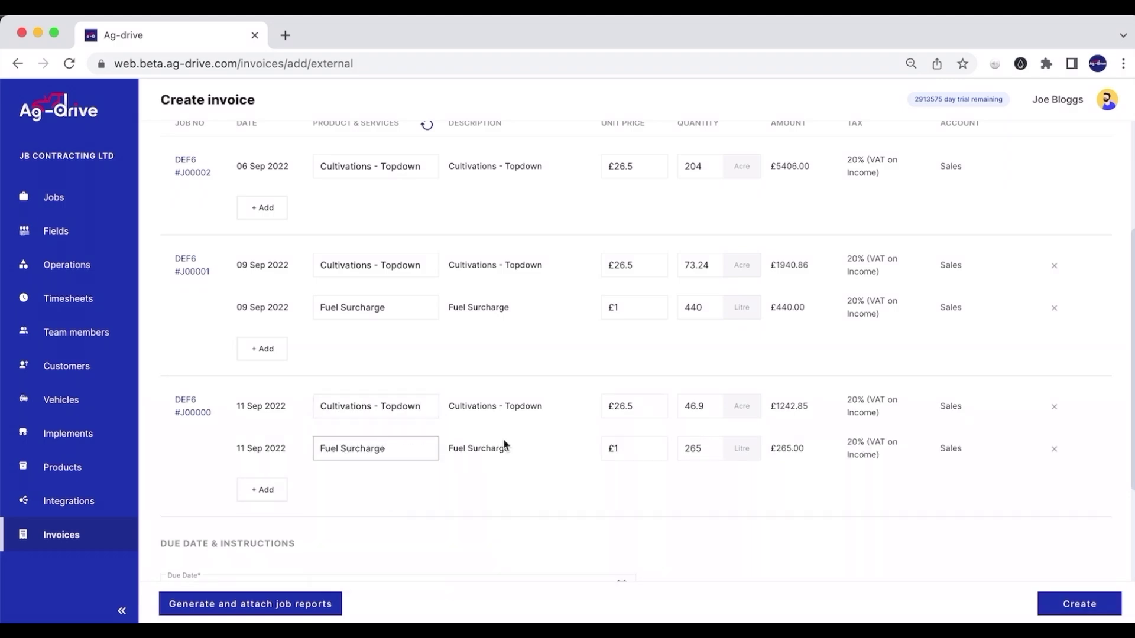
scroll(482, 363, down, 2)
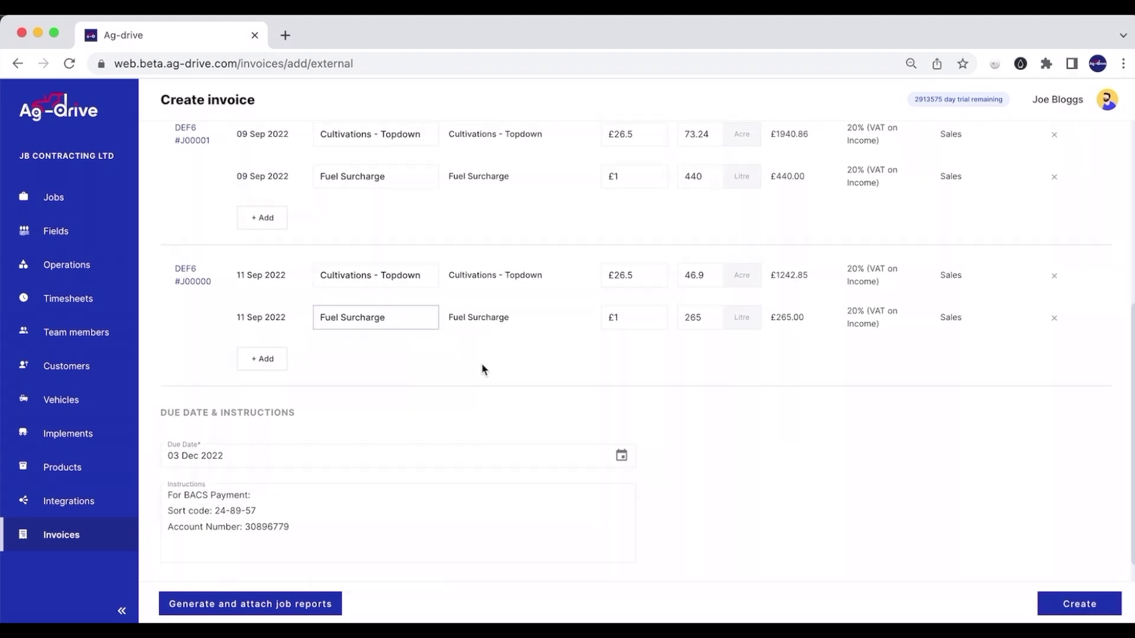
Generate and attach the three DEF6 job reports, then check the Attachments section.
click(251, 613)
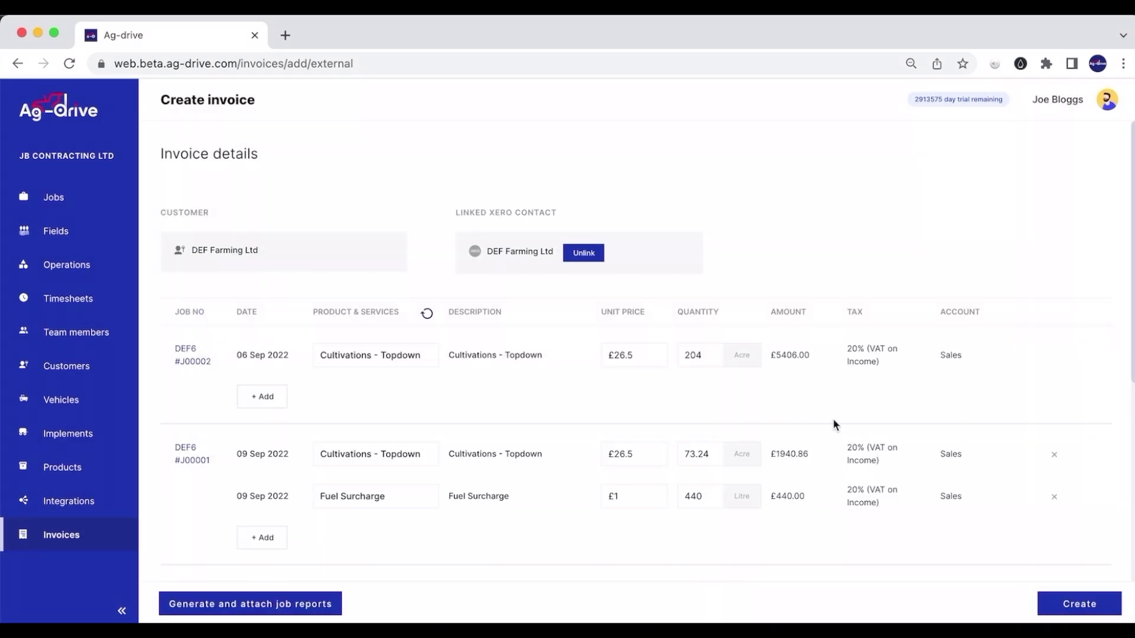
scroll(832, 418, down, 6)
click(636, 243)
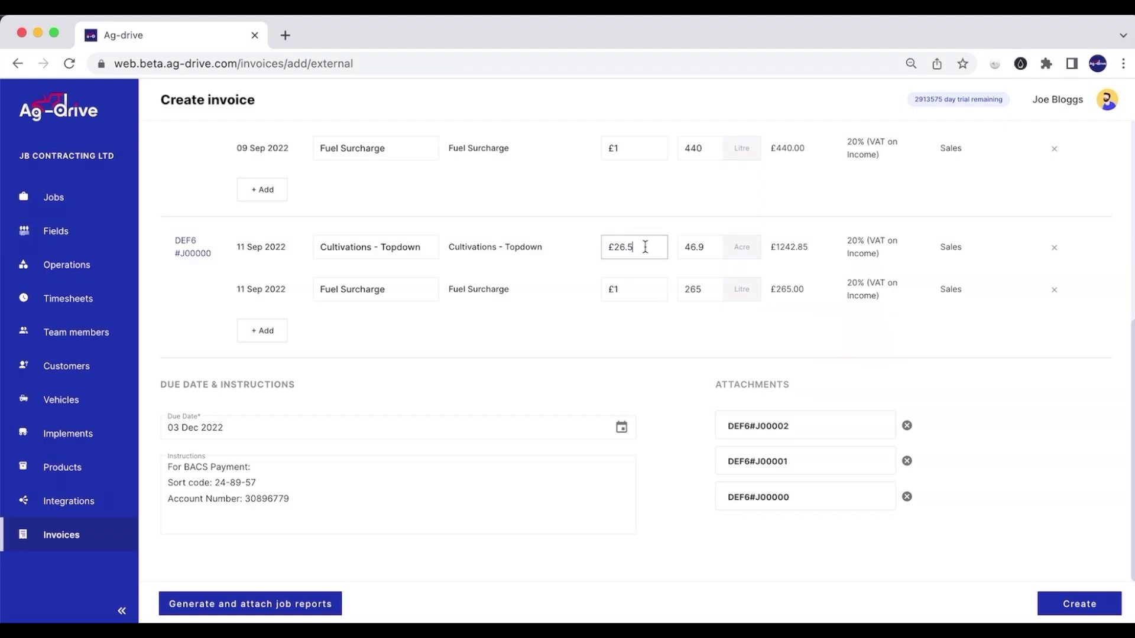
scroll(645, 247, up, 5)
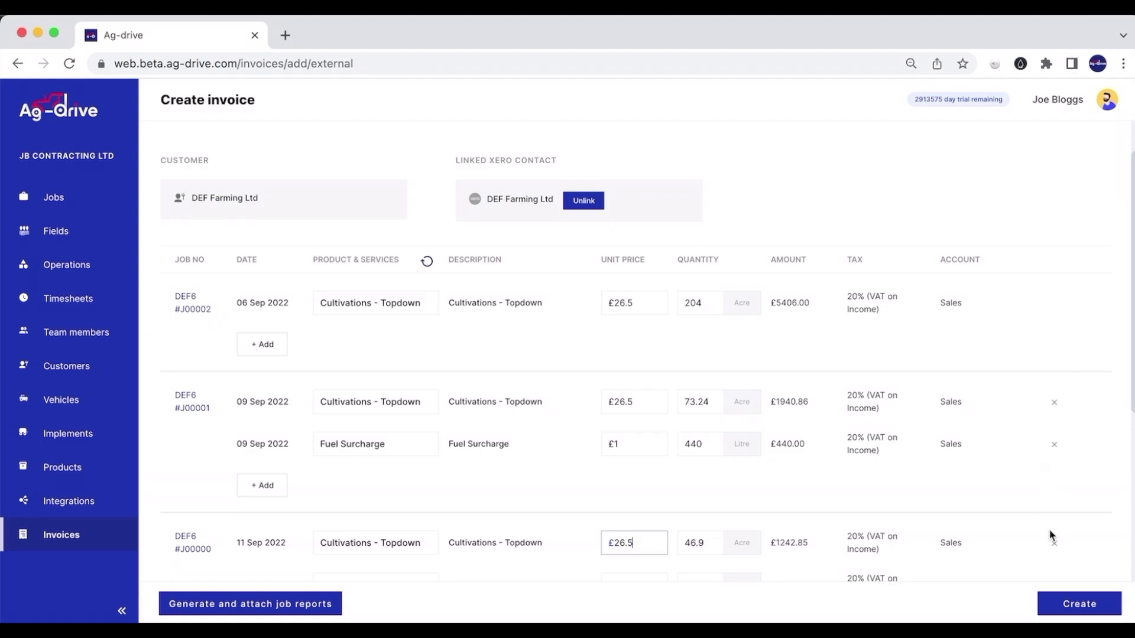
scroll(1049, 532, down, 4)
scroll(1050, 534, down, 1)
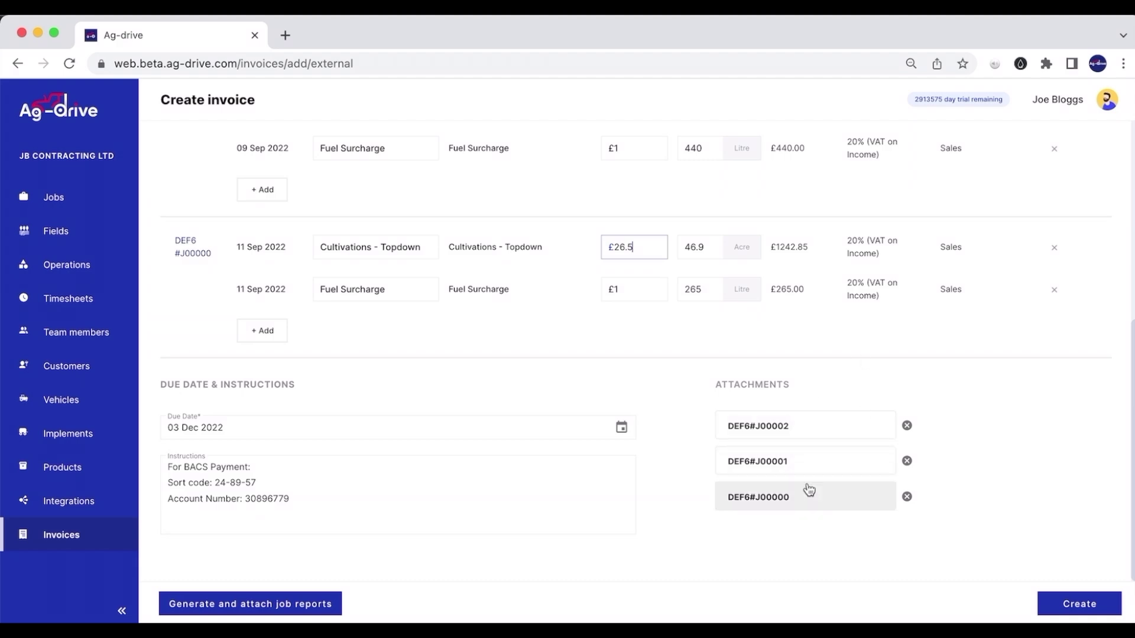
Create the invoice so it syncs to Xero as draft INV-0048, then view Xero's draft invoices list.
click(1066, 605)
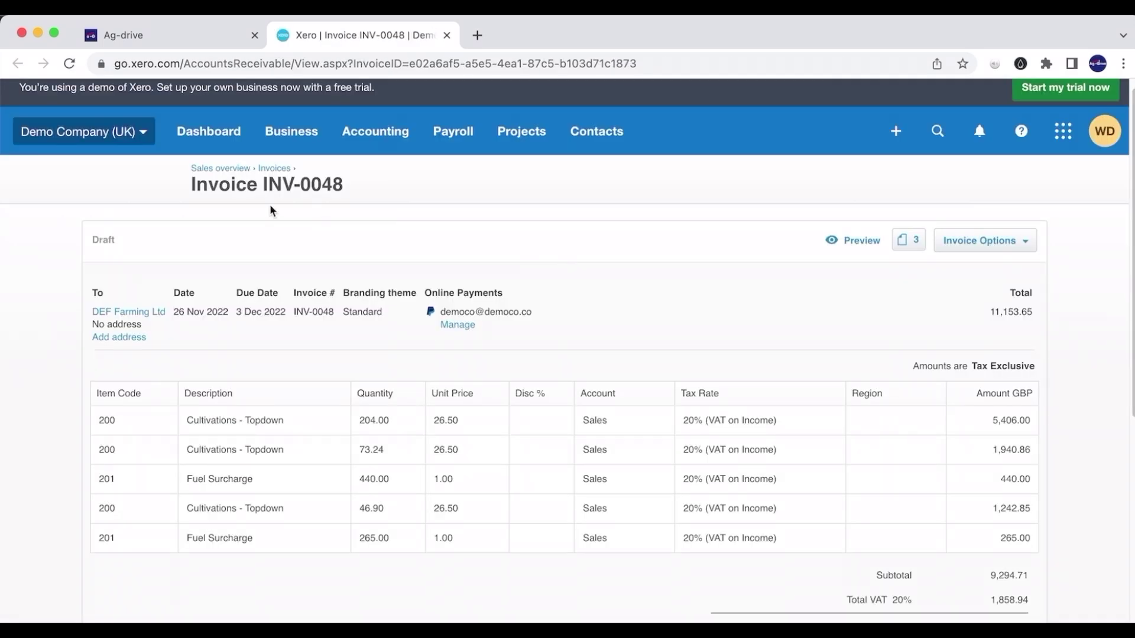
click(270, 172)
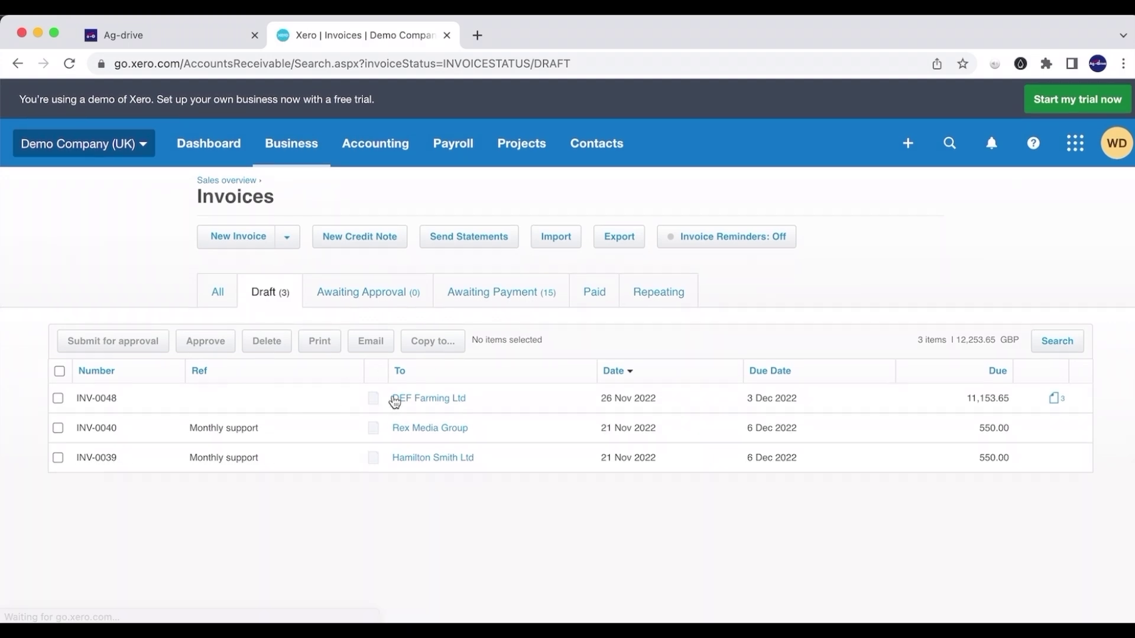
Open draft INV-0048 and preview the first of its three attached job-report PDFs.
click(248, 402)
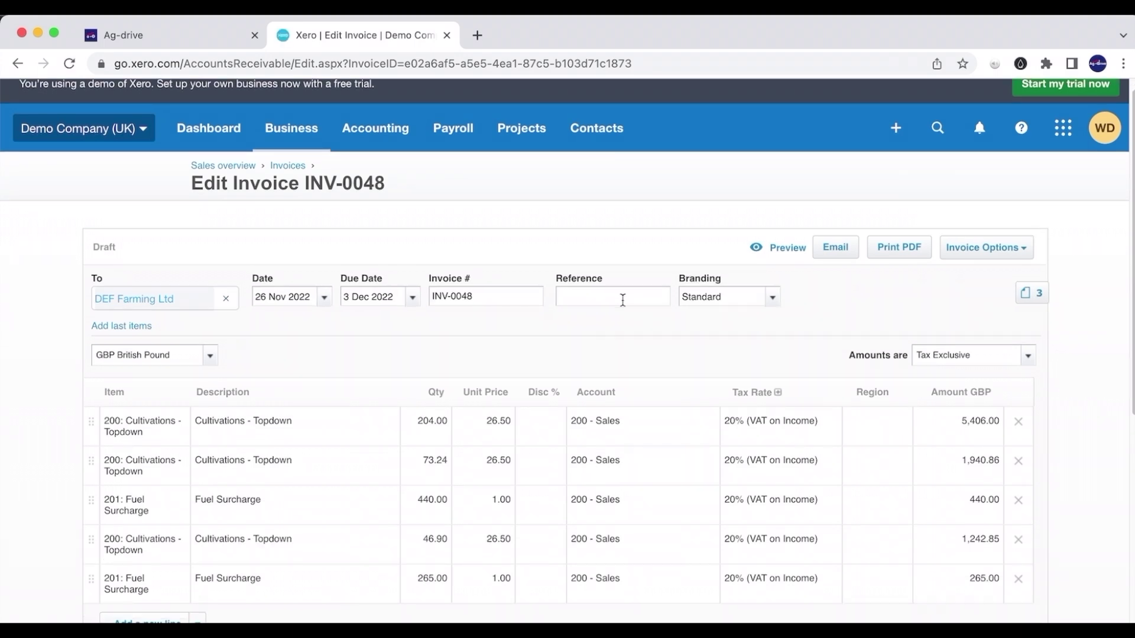
scroll(623, 300, down, 2)
click(1038, 247)
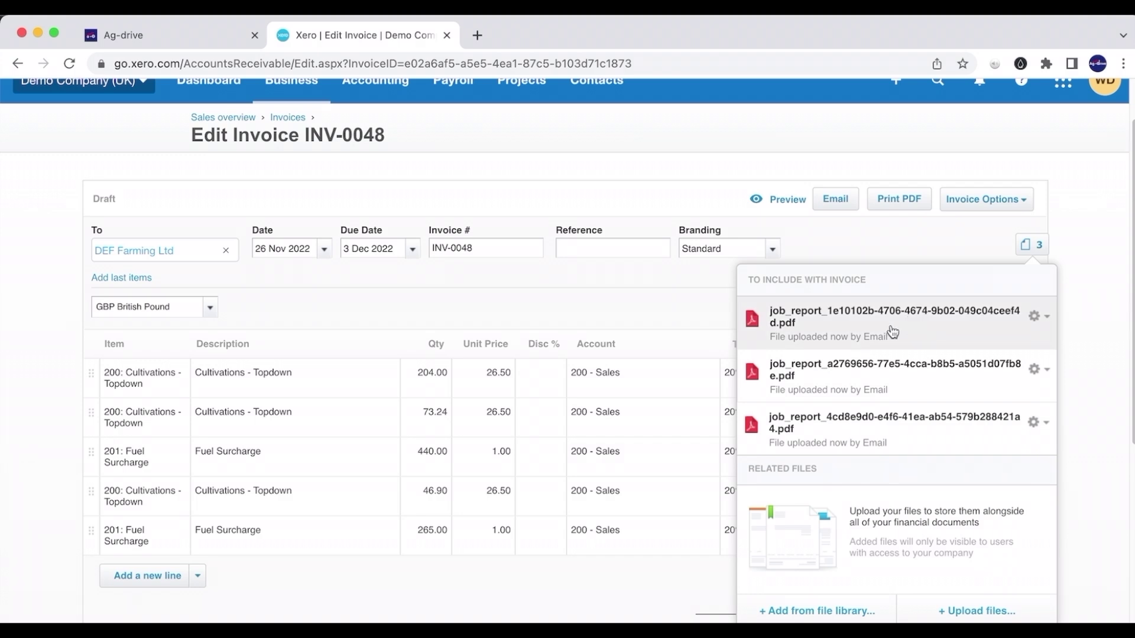
click(893, 333)
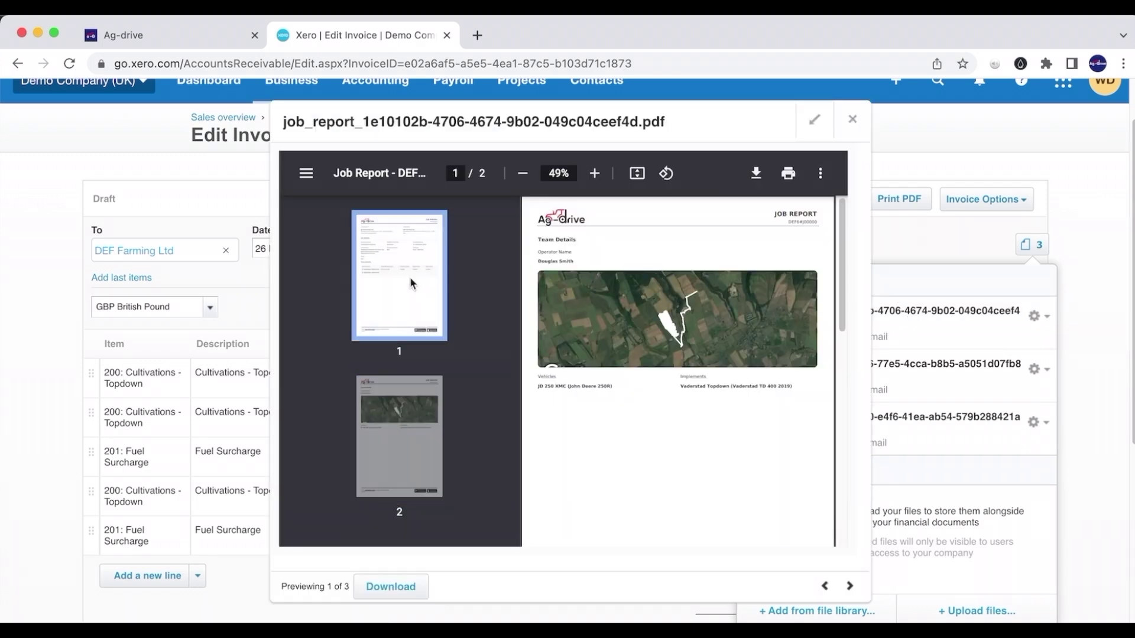
click(853, 119)
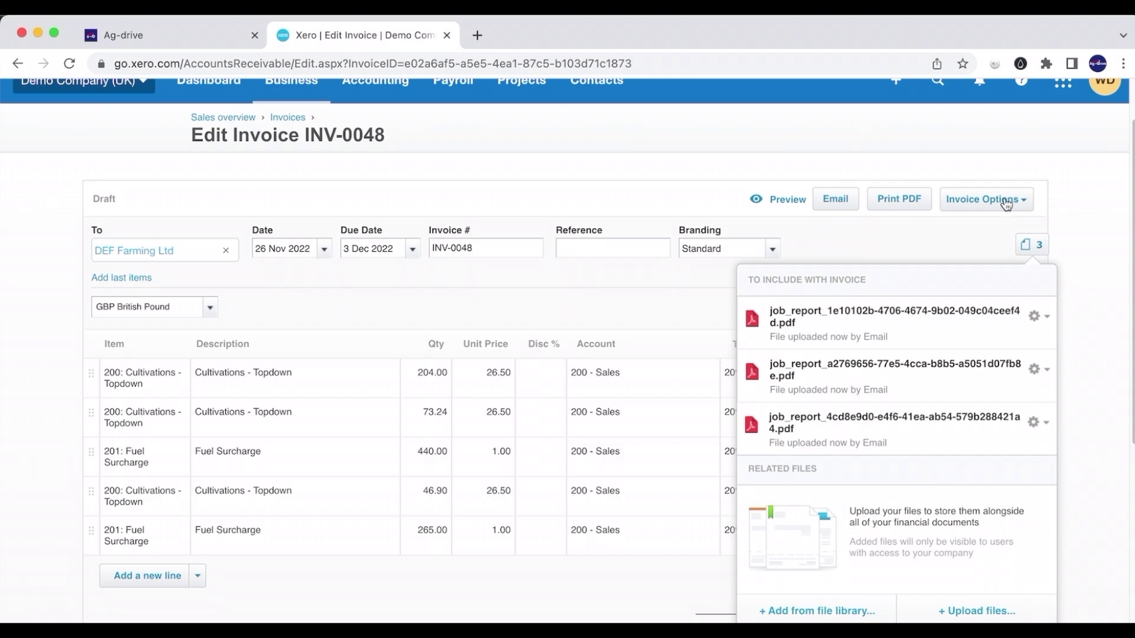
click(1086, 259)
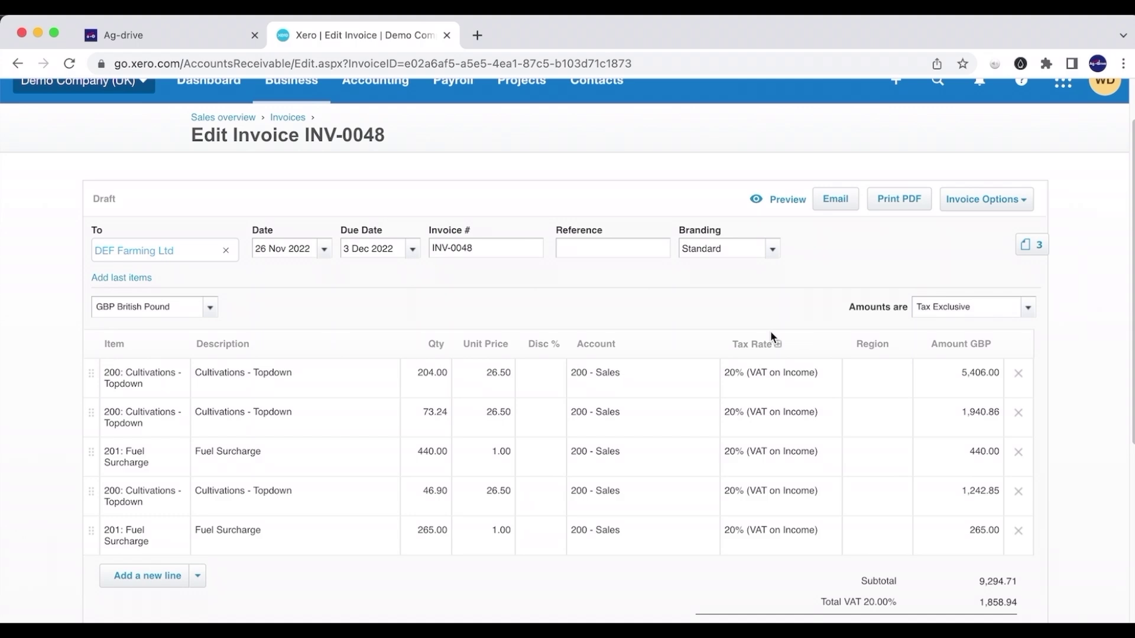
Approve draft invoice INV-0048 in Xero so it awaits payment at 11,153.65.
scroll(770, 334, down, 1)
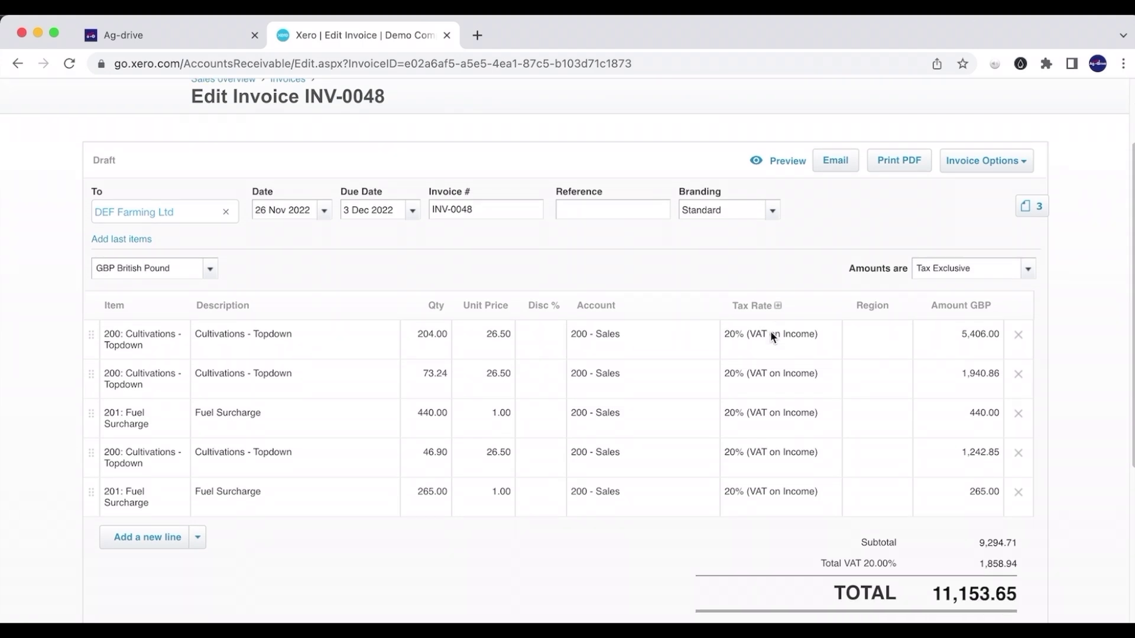
scroll(770, 333, down, 3)
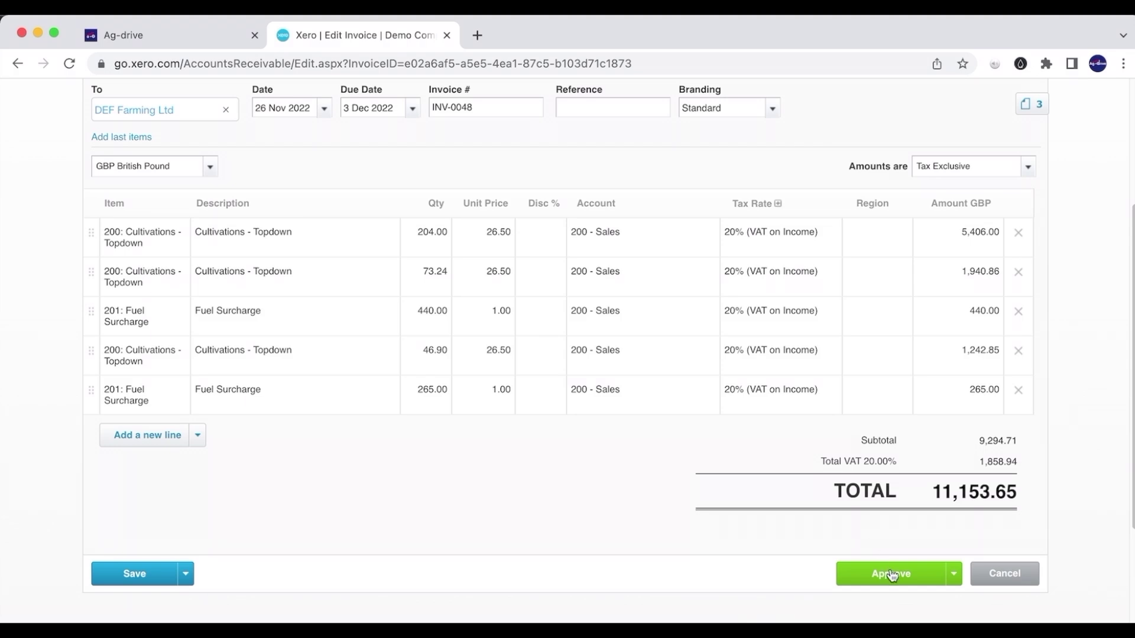
click(954, 574)
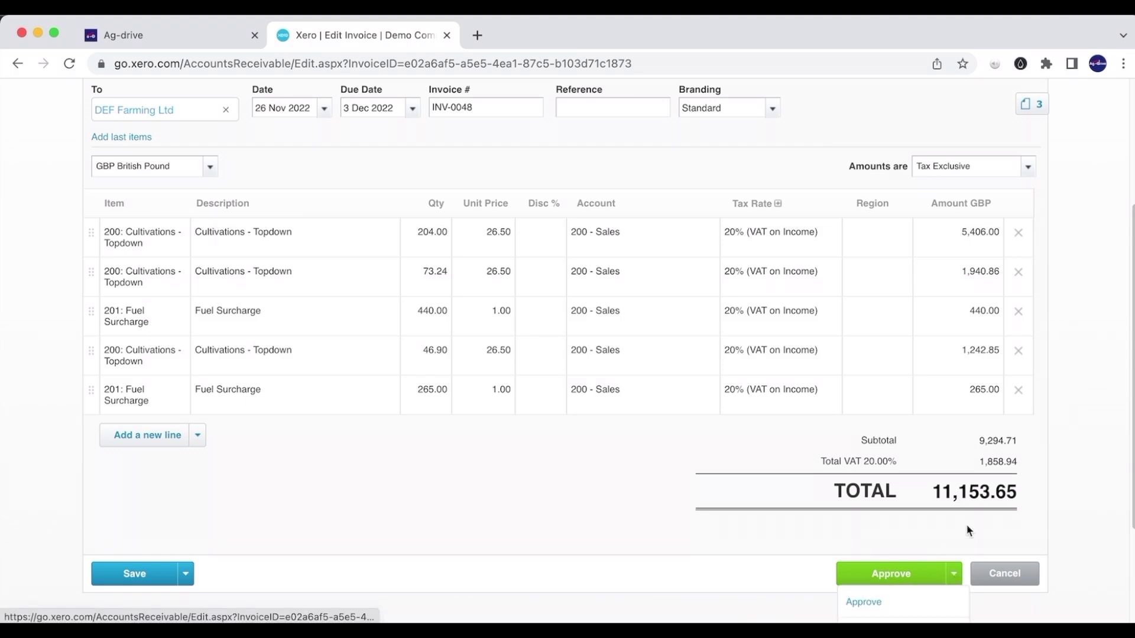
scroll(966, 524, down, 3)
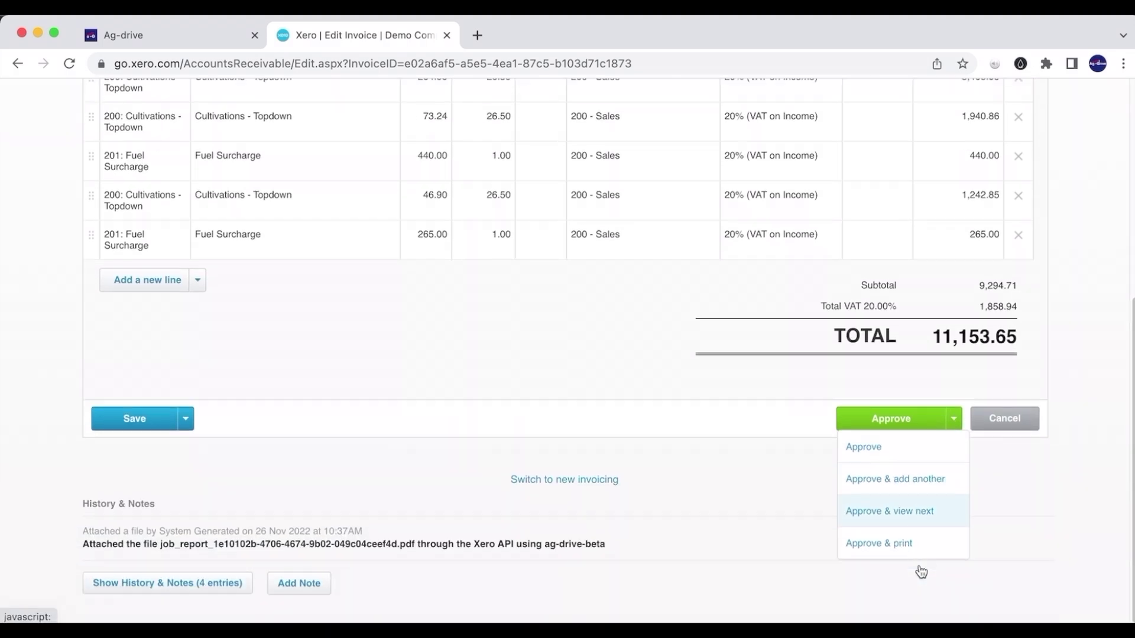
click(918, 454)
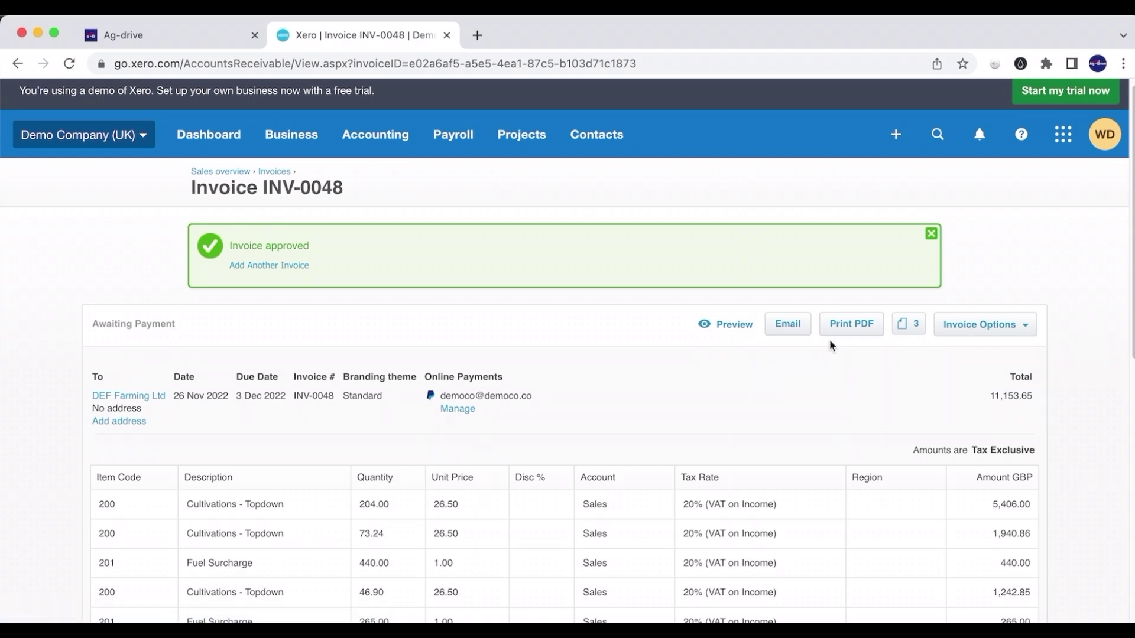
Email INV-0048 to DEF Farming Ltd with the invoice PDF and three job reports attached.
click(785, 328)
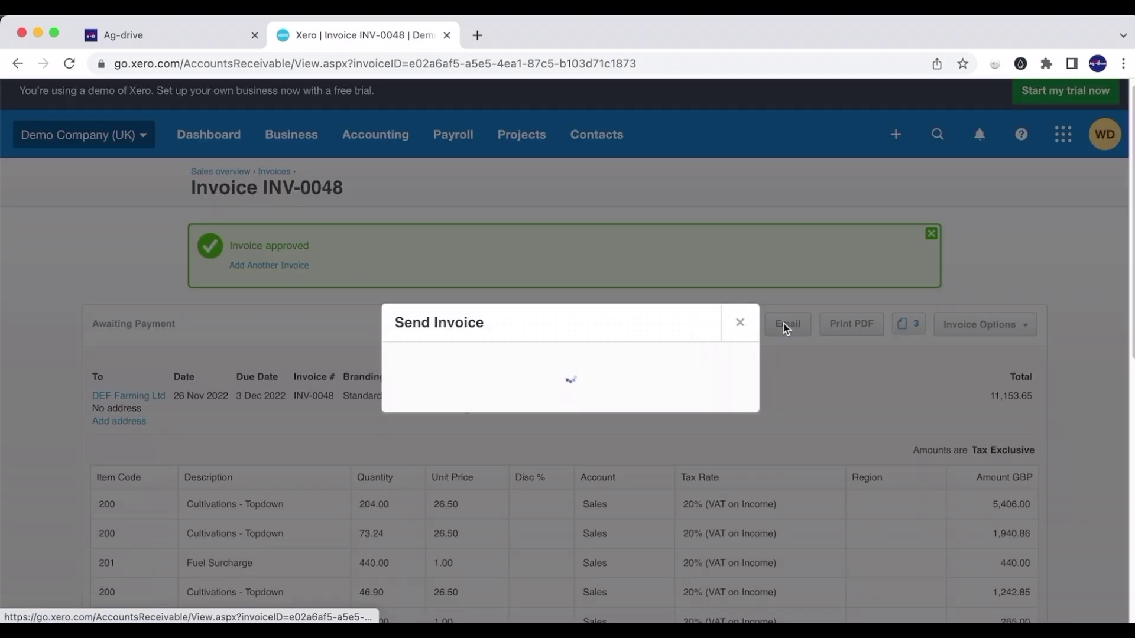
scroll(597, 408, down, 3)
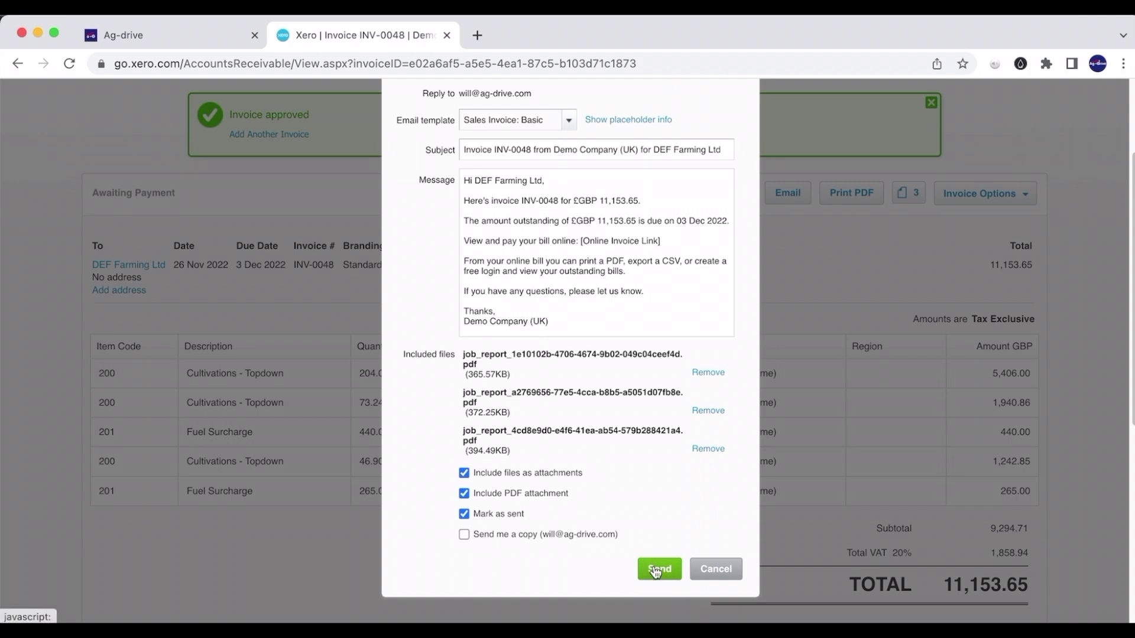
click(654, 569)
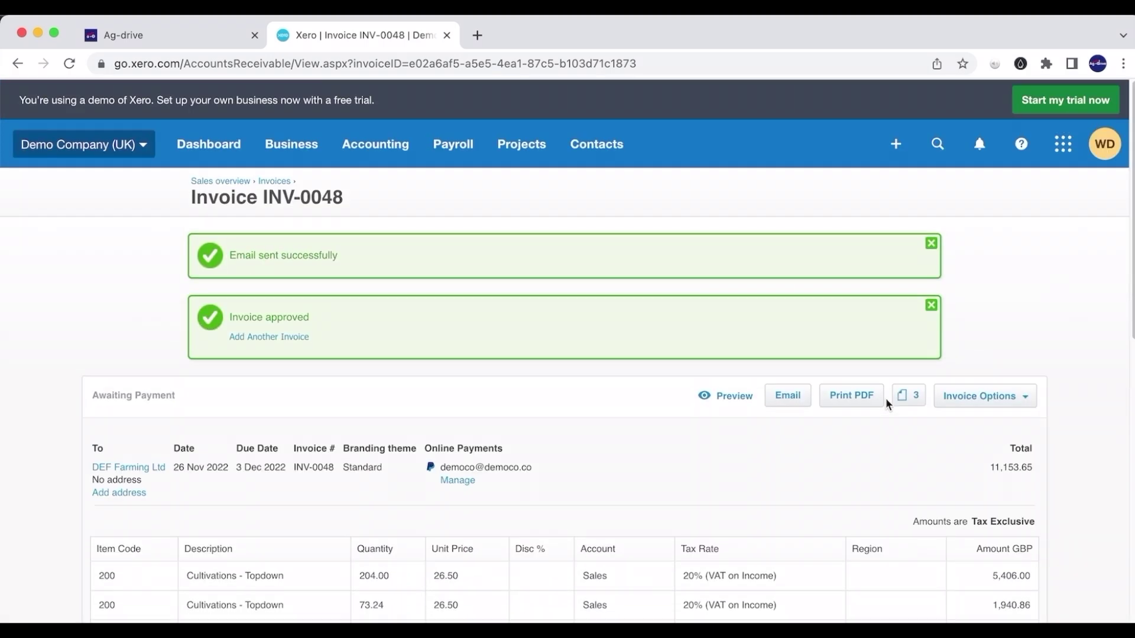
Check INV-0048 is listed as Sent under Awaiting Payment, then return to Ag-drive's Invoices page.
click(267, 185)
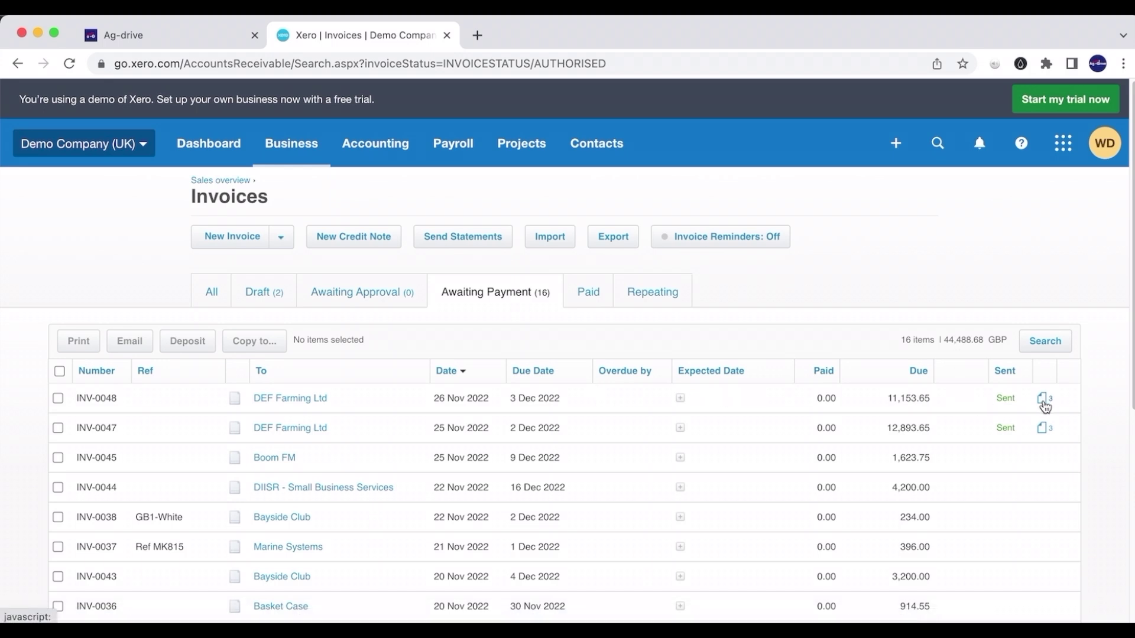
key(ctrl+shift+Tab)
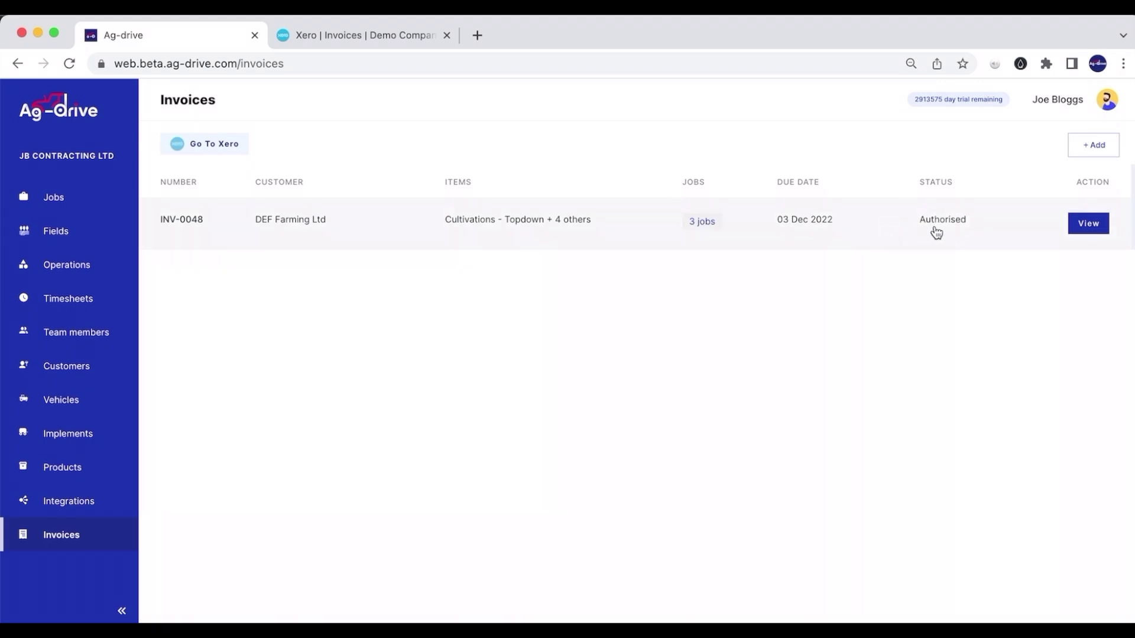
Preview INV-0048 in Xero, then open job DEF6#J00000 from its three jobs in Ag-drive.
click(1088, 225)
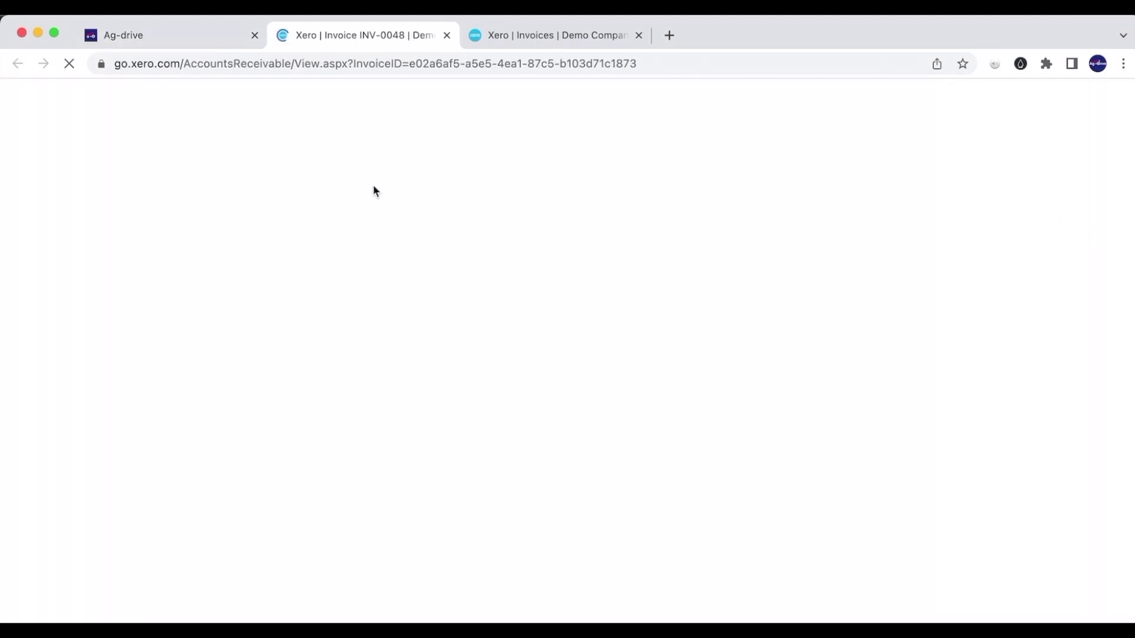
click(200, 37)
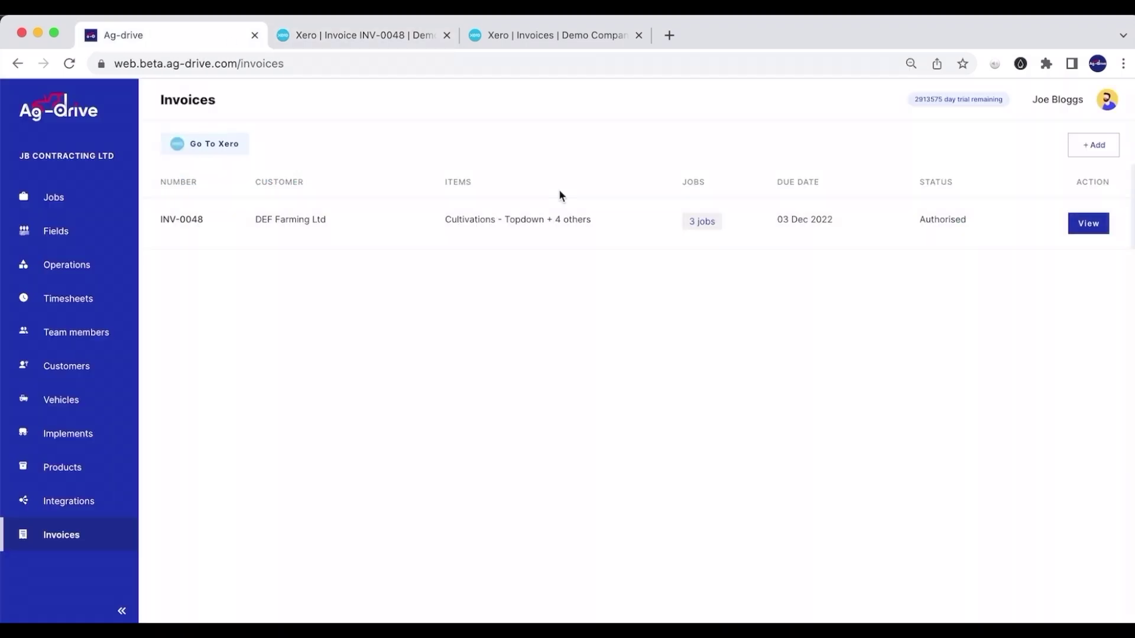
click(703, 223)
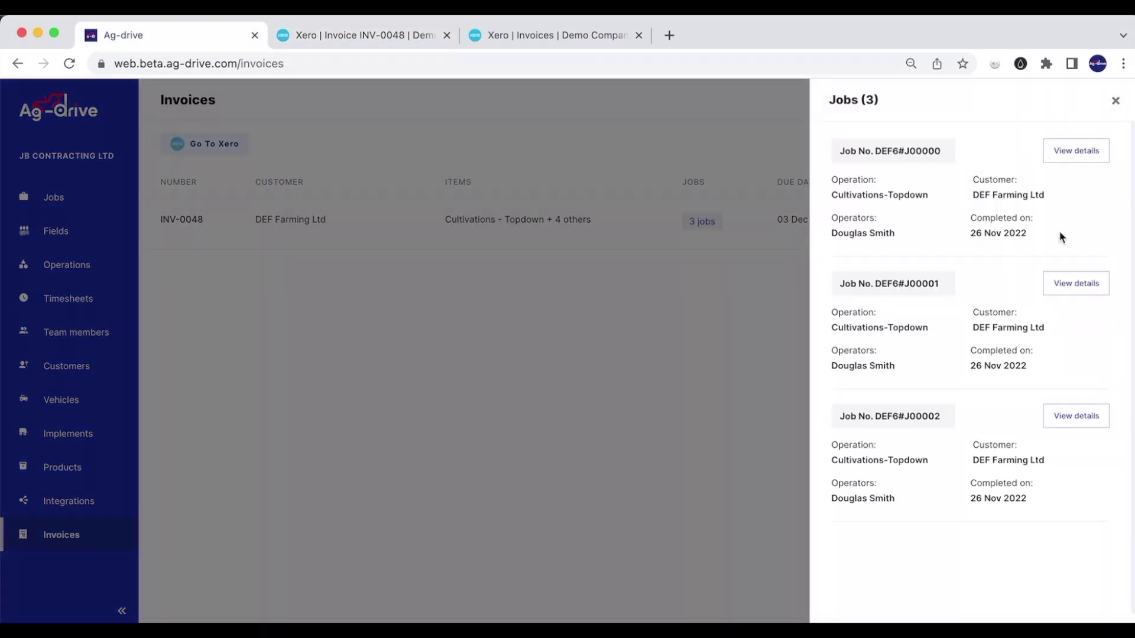
click(1089, 152)
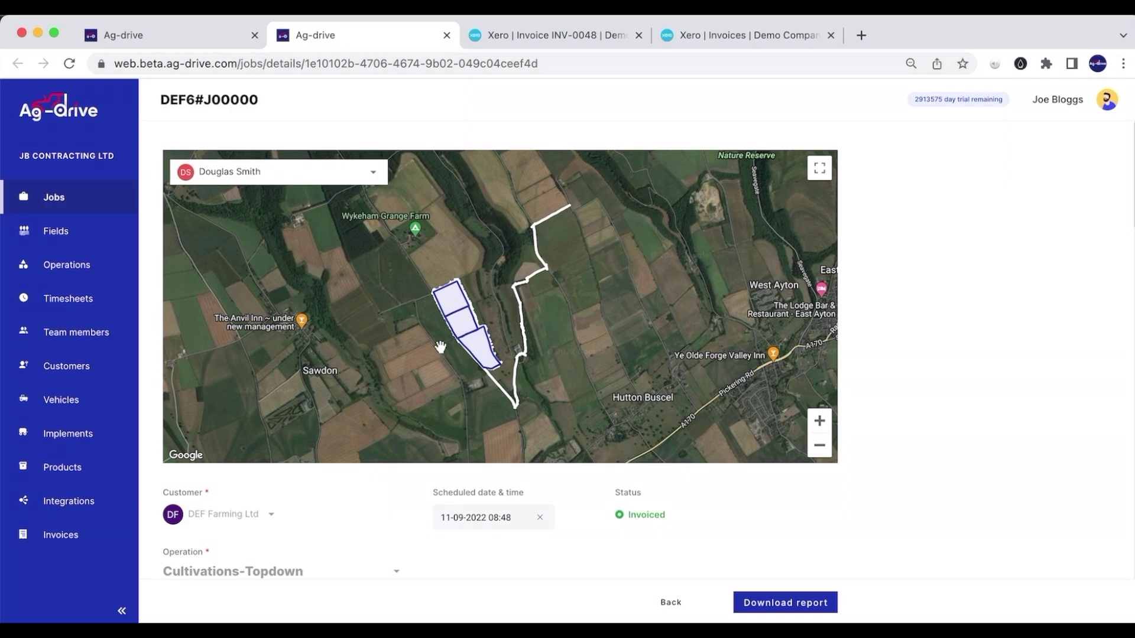
scroll(438, 342, up, 2)
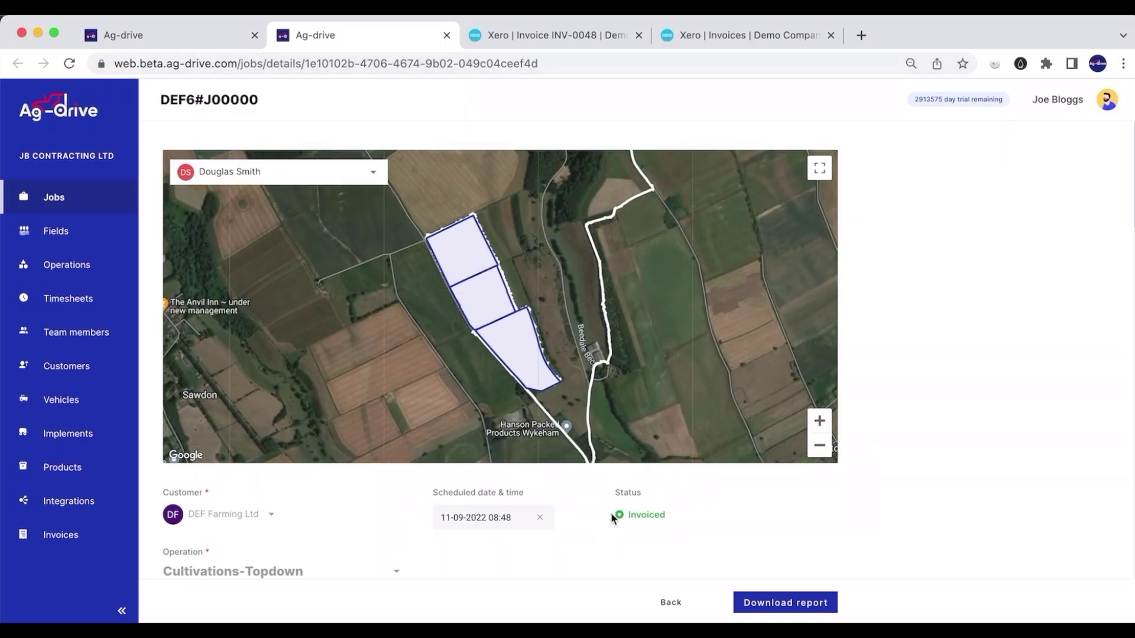